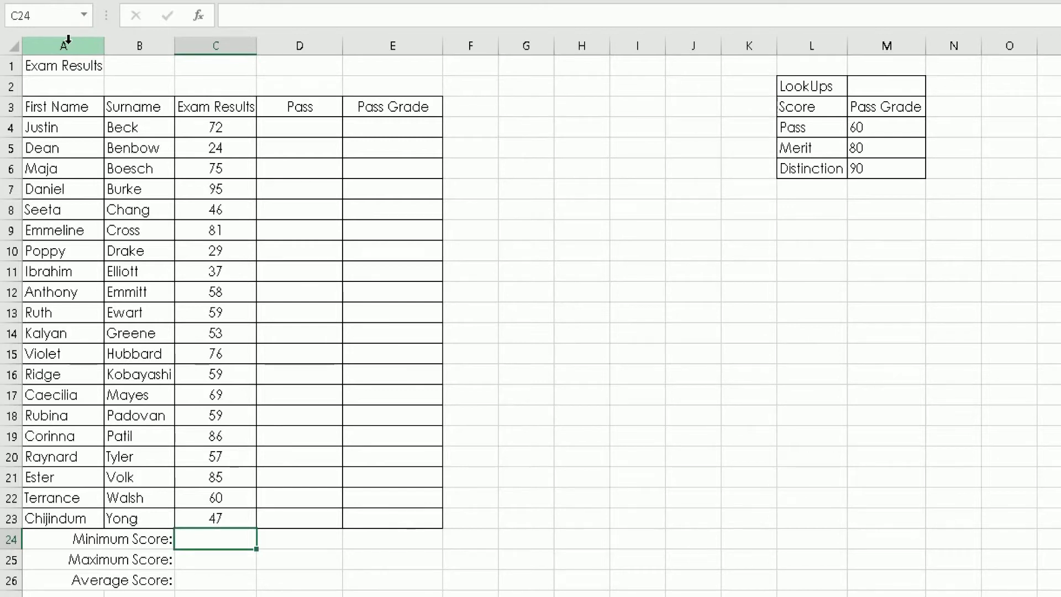
- Examine the First Name, Surname, Exam Results, Pass and Pass Grade columns of the exam table
left_click(72, 46)
left_click(123, 47)
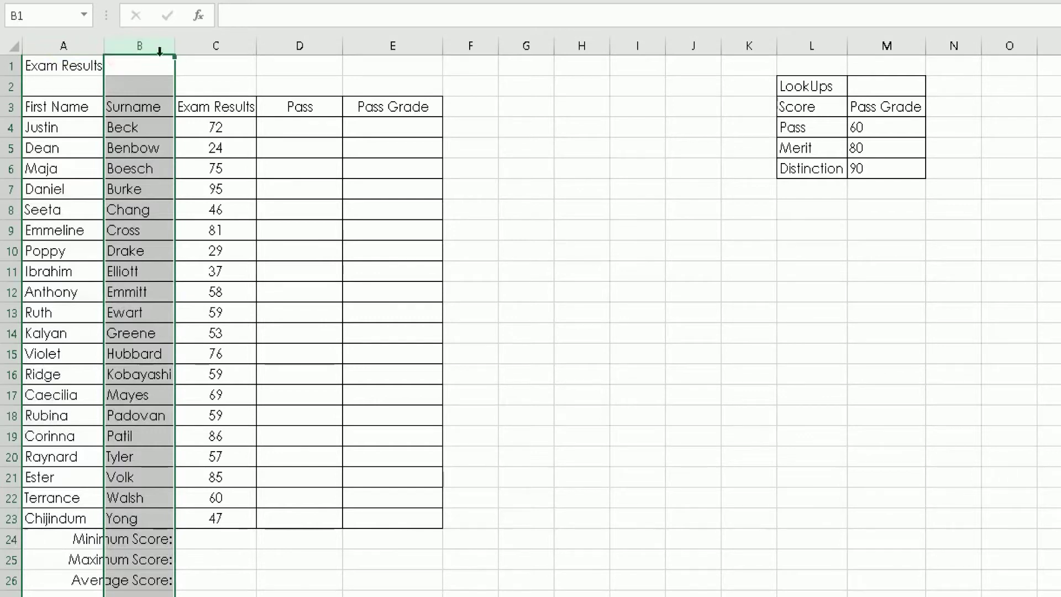
left_click(201, 48)
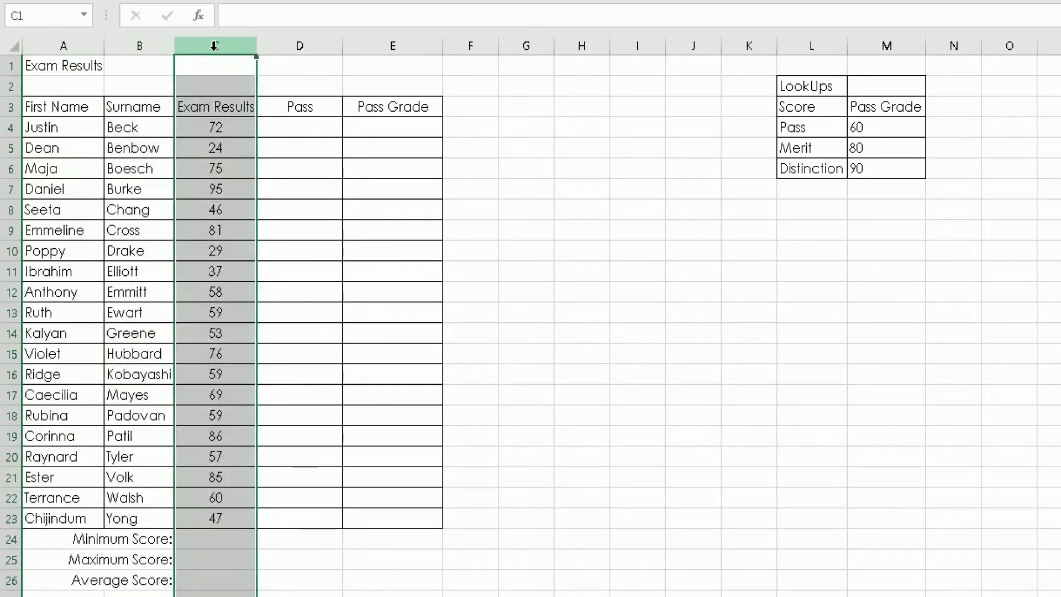
left_click(282, 46)
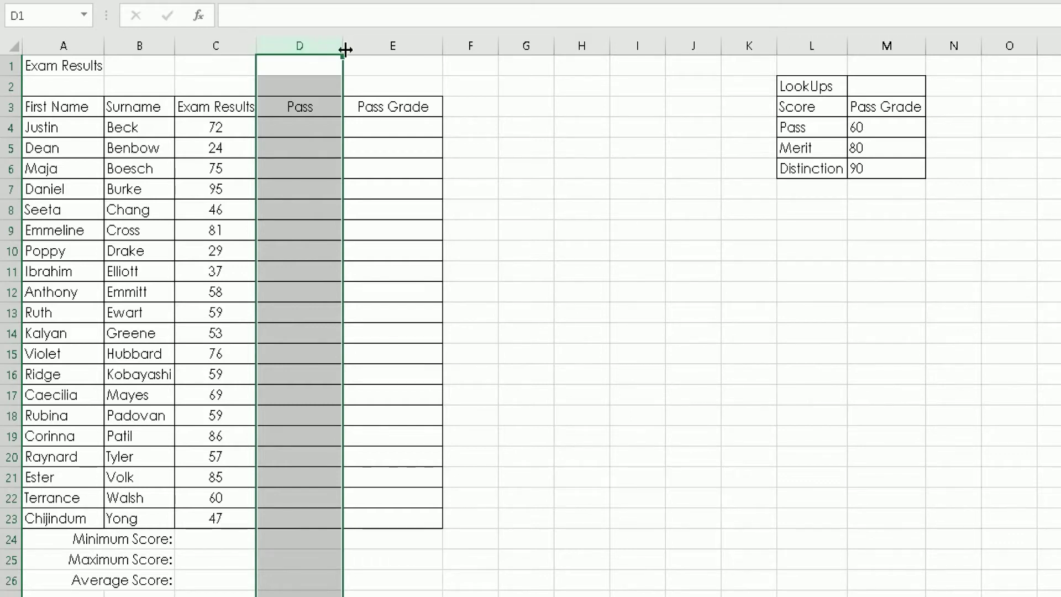
left_click(371, 44)
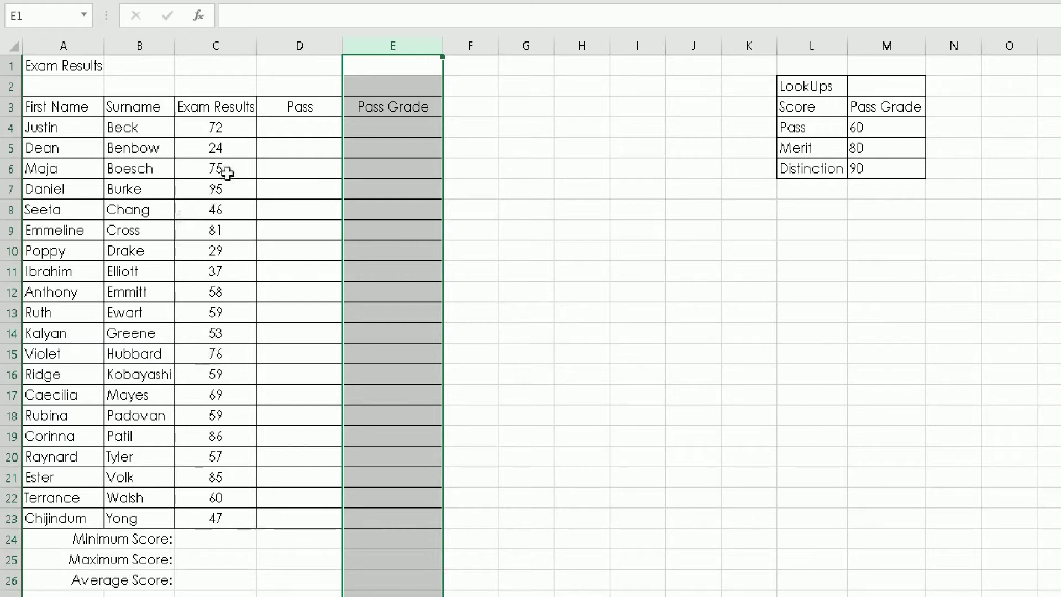
left_click(229, 47)
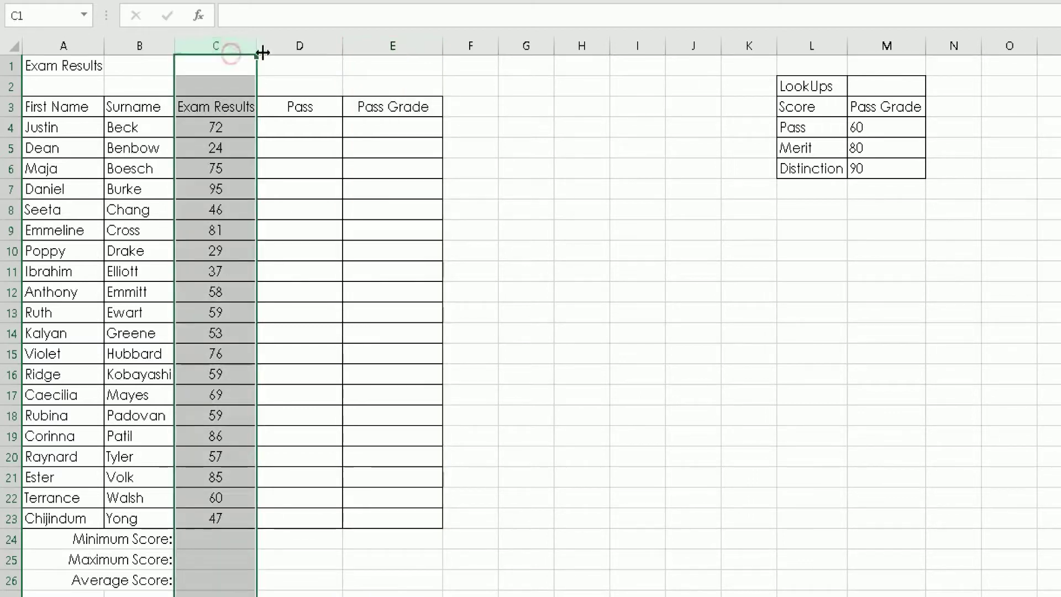
left_click(288, 48)
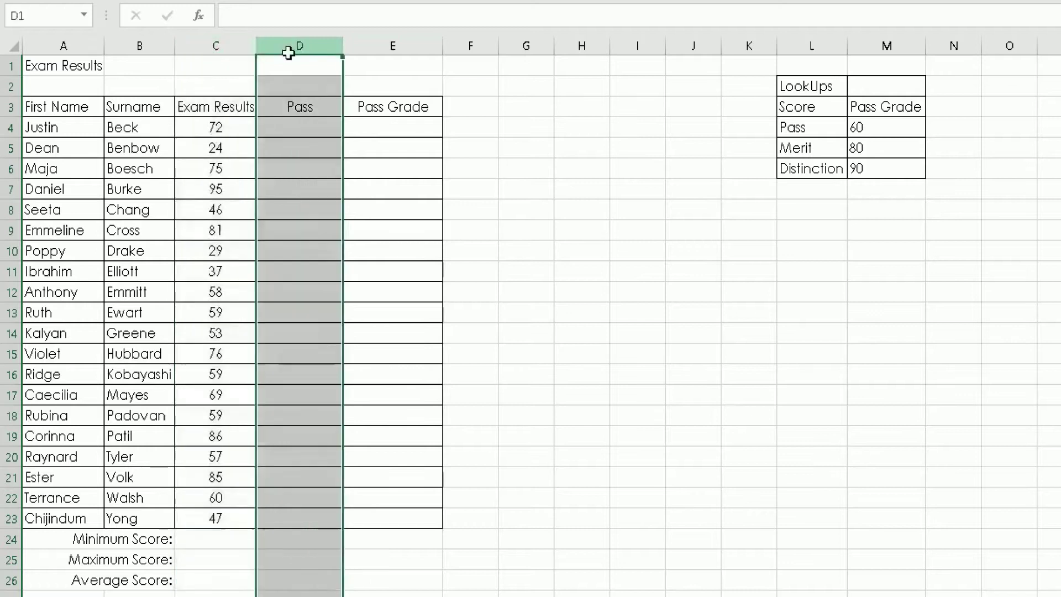
left_click(243, 41)
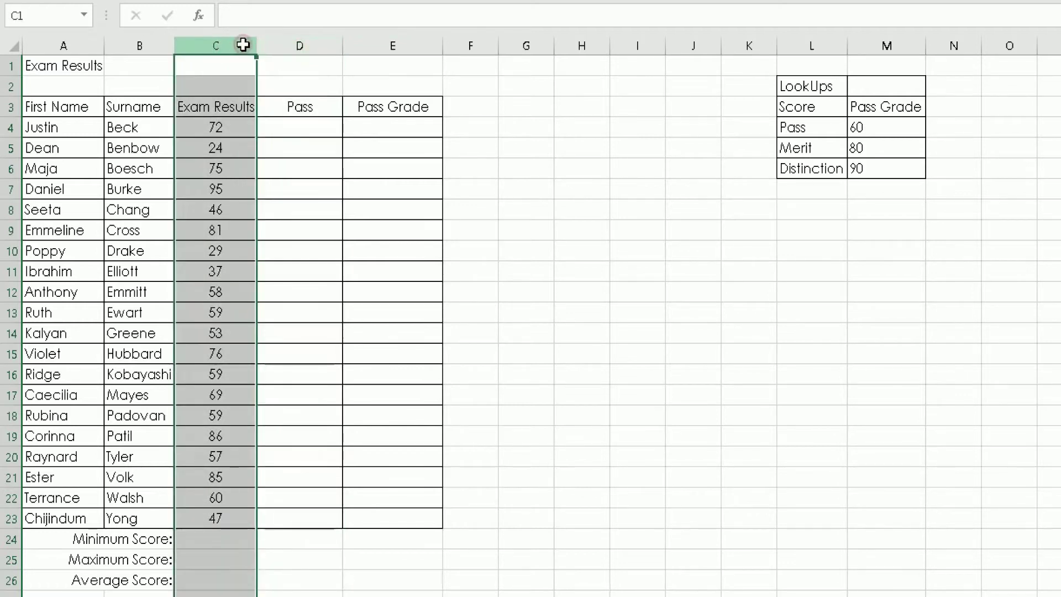
left_click(288, 41)
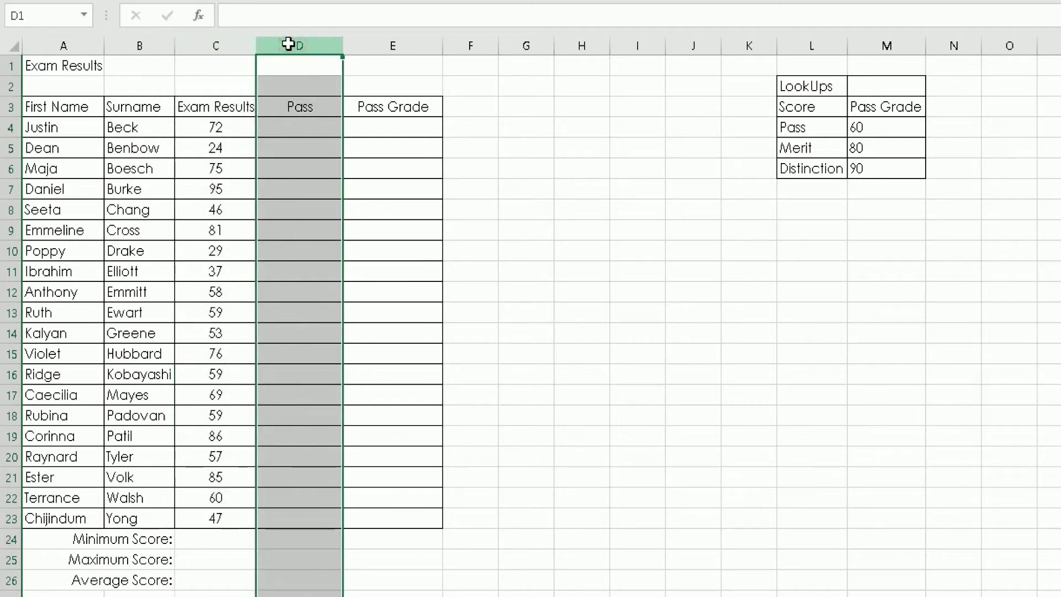
left_click(278, 239)
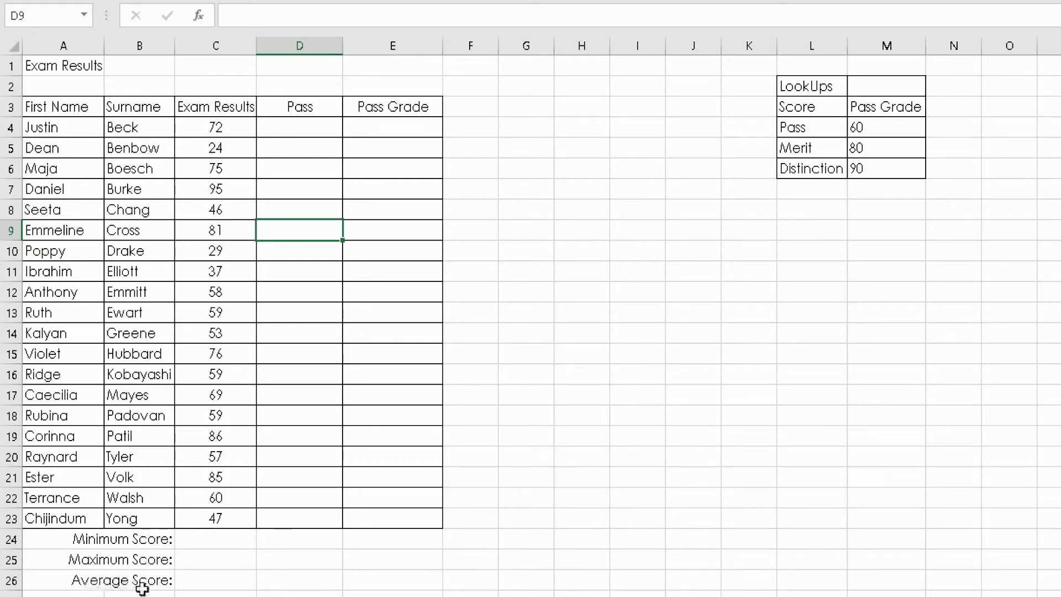
- Calculate the minimum score in C24 with the MIN function over the exam results in C4:C23
left_click(204, 543)
left_click_drag(203, 543, 204, 577)
left_click(204, 543)
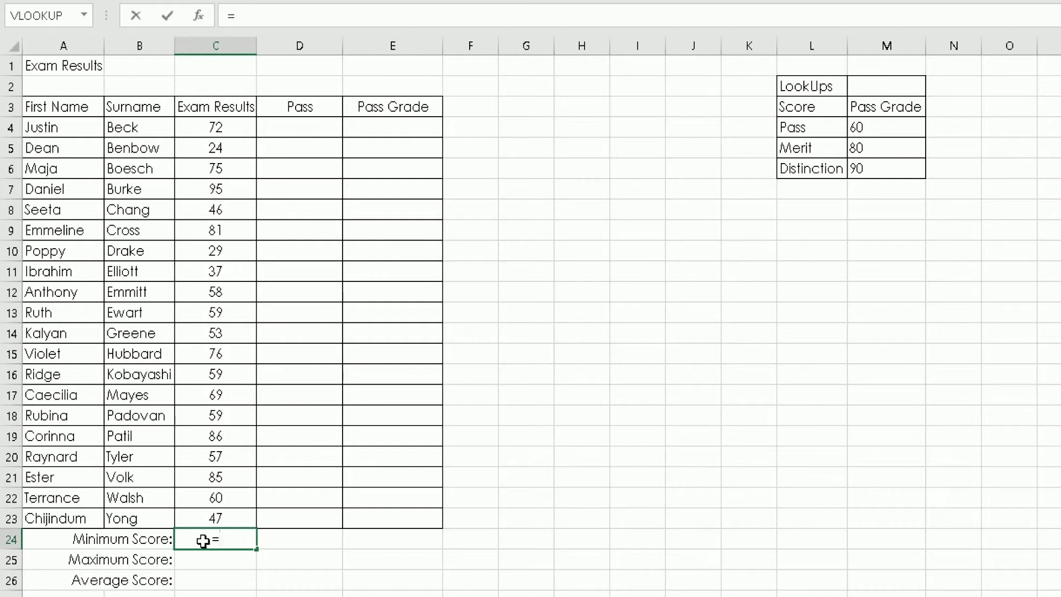
type("m")
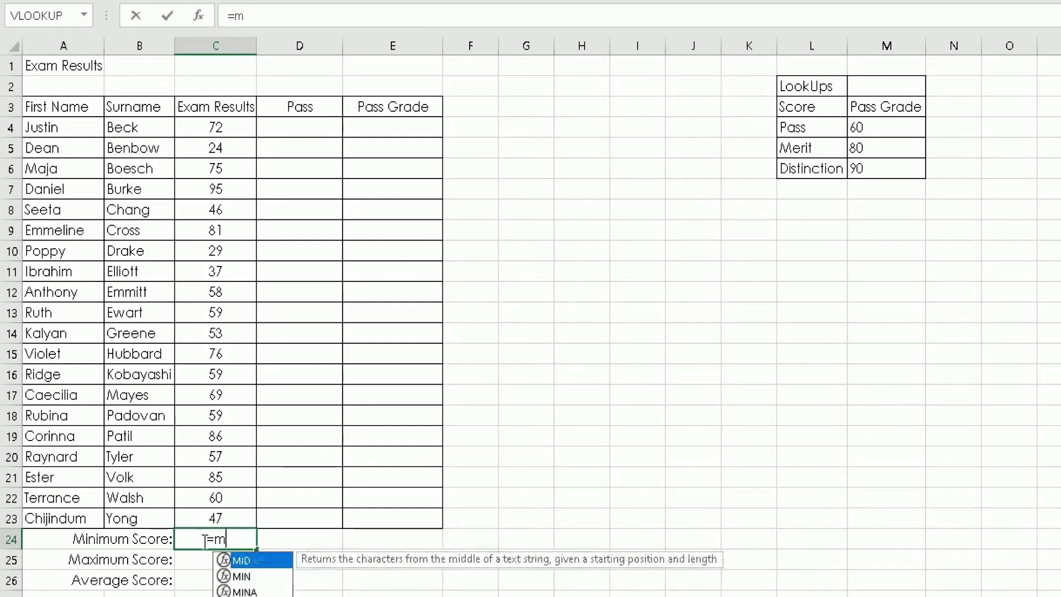
type("in")
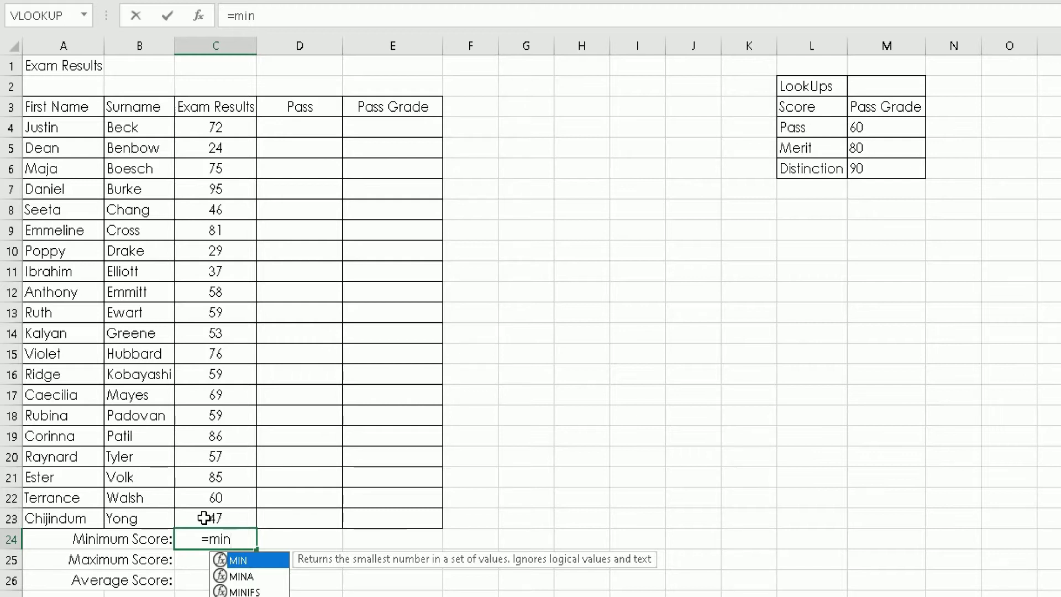
type("(")
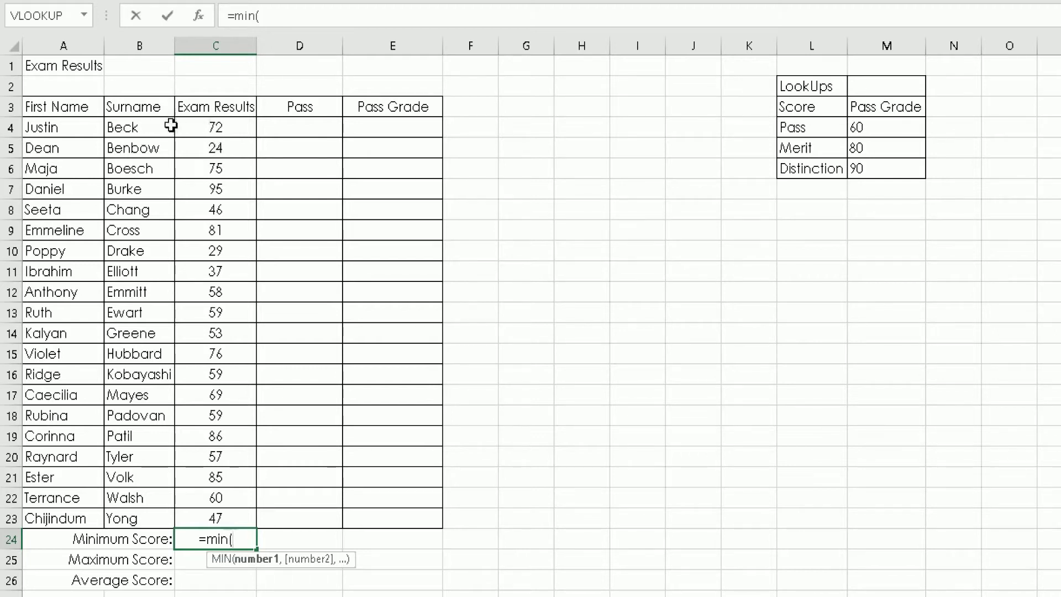
left_click(220, 127)
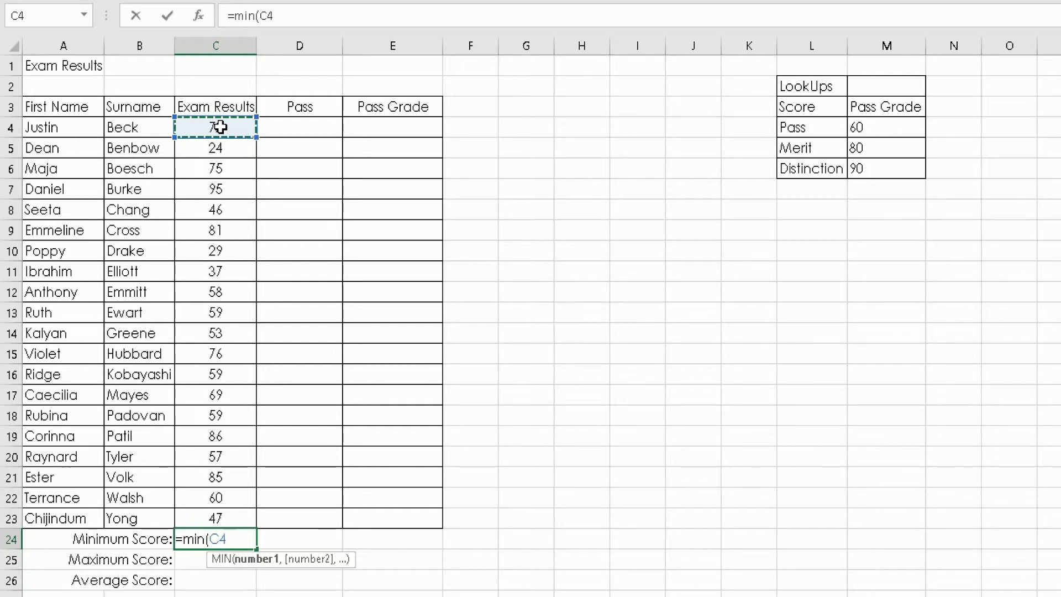
left_click_drag(221, 127, 224, 521)
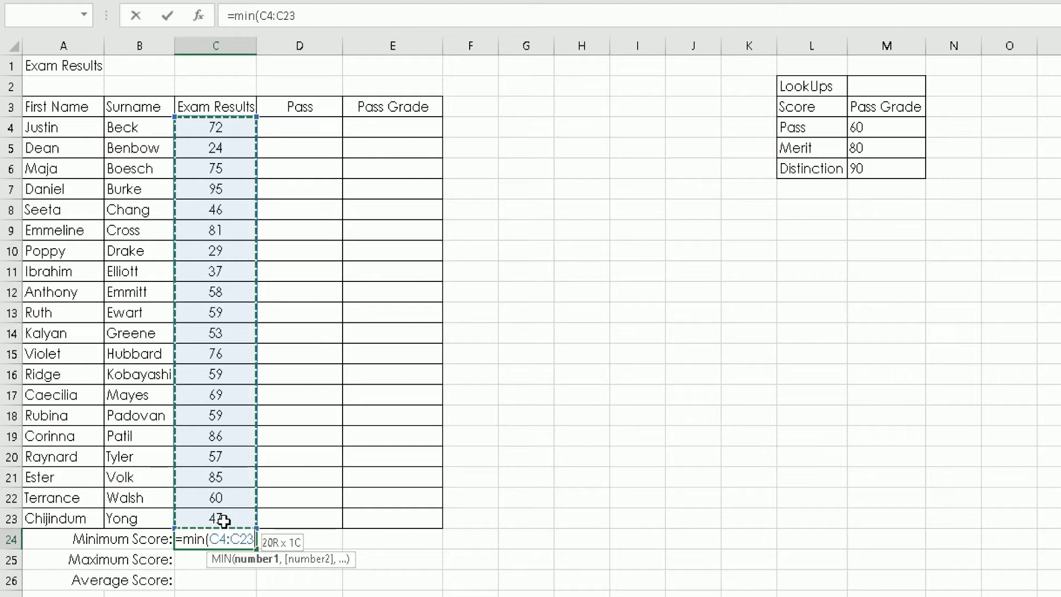
left_click_drag(223, 521, 223, 520)
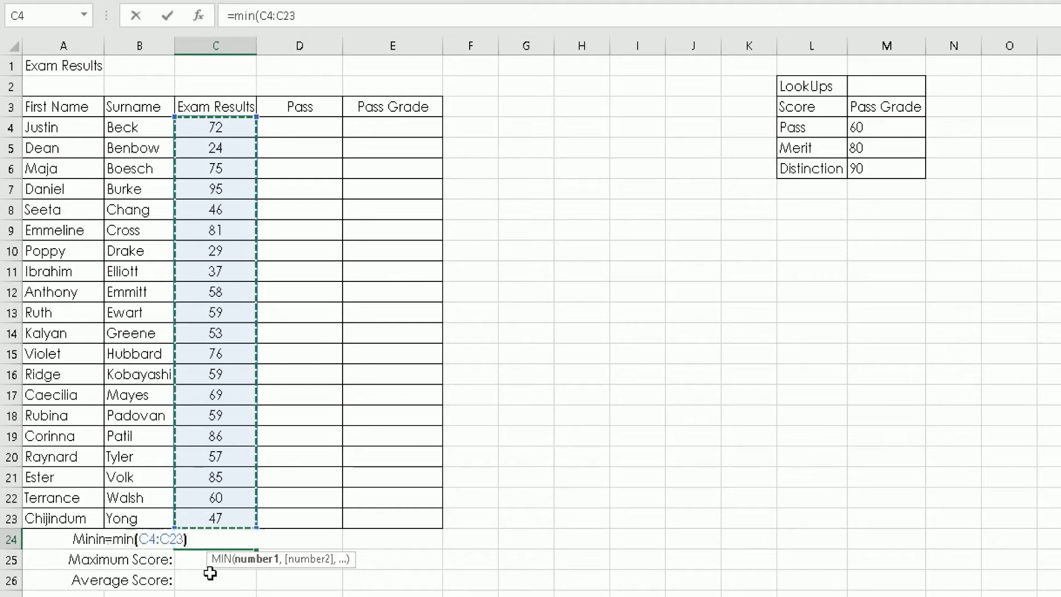
type(")")
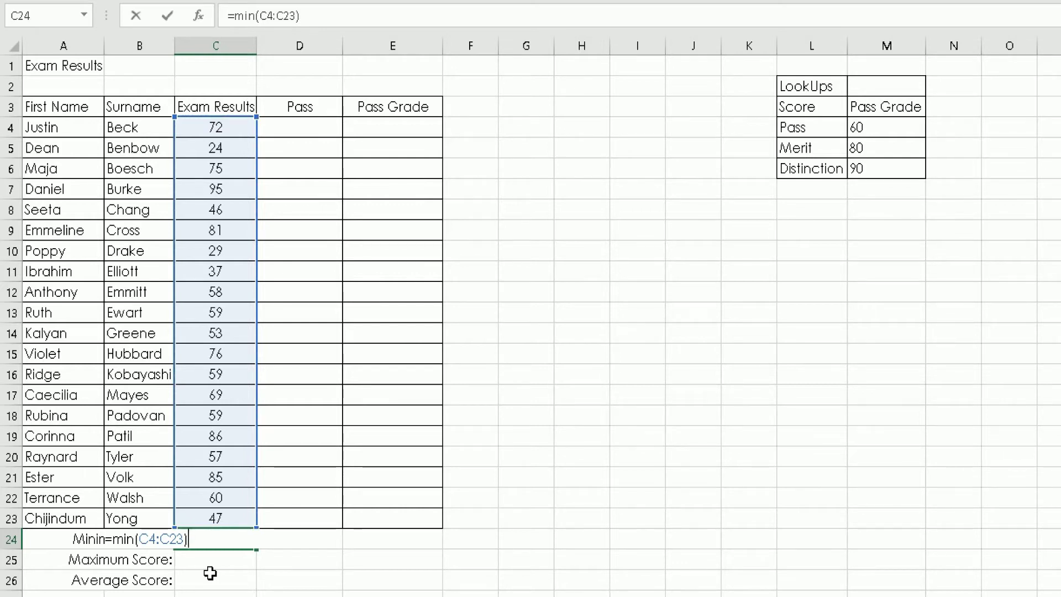
key("Return")
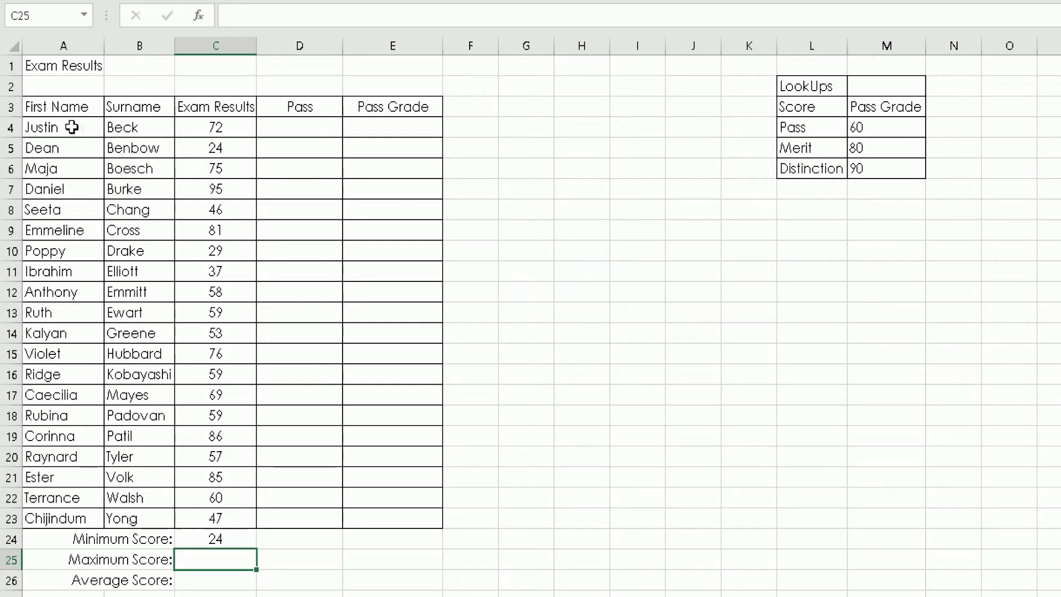
- Calculate the maximum score in C25 with the MAX function over the exam results in C4:C23
left_click_drag(72, 127, 148, 506)
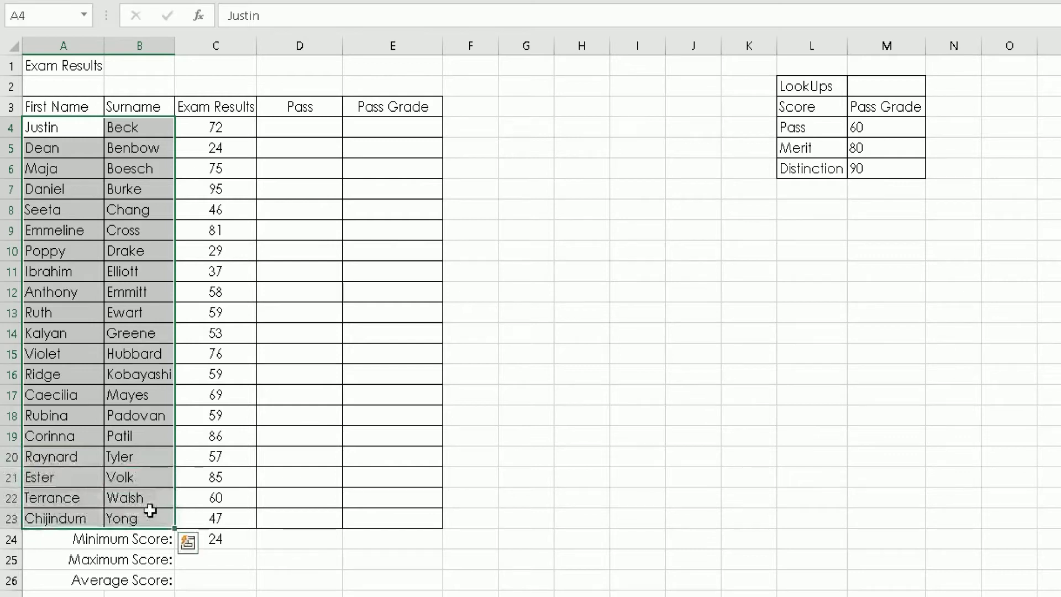
left_click(224, 563)
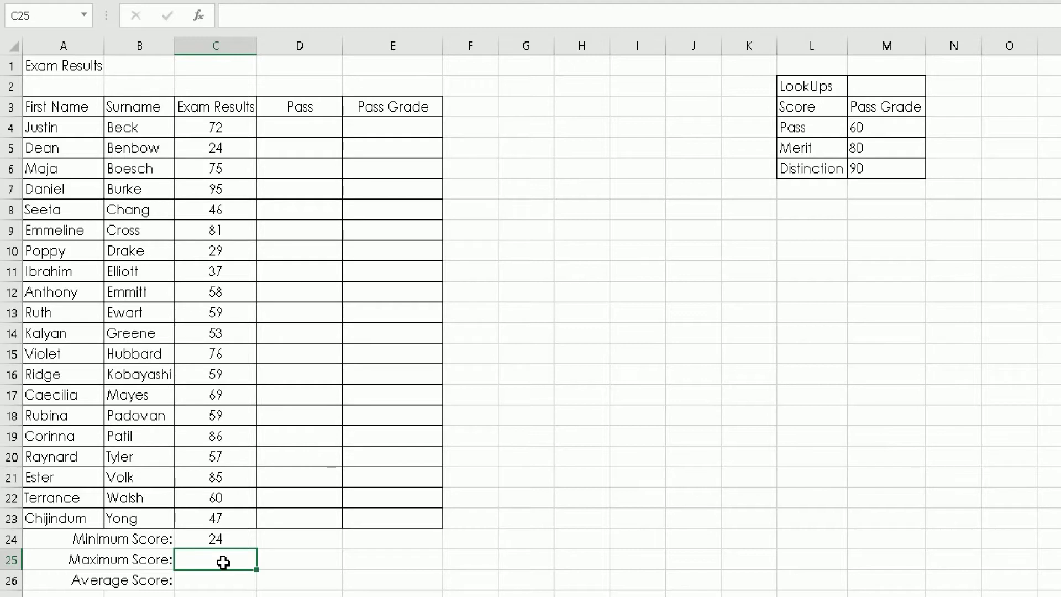
type("=")
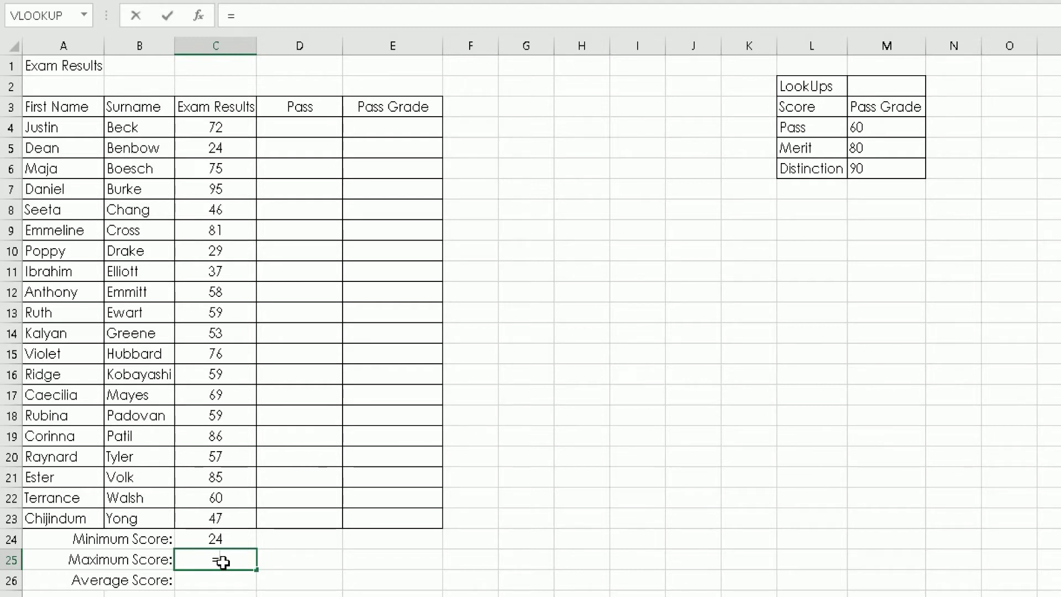
type("mas")
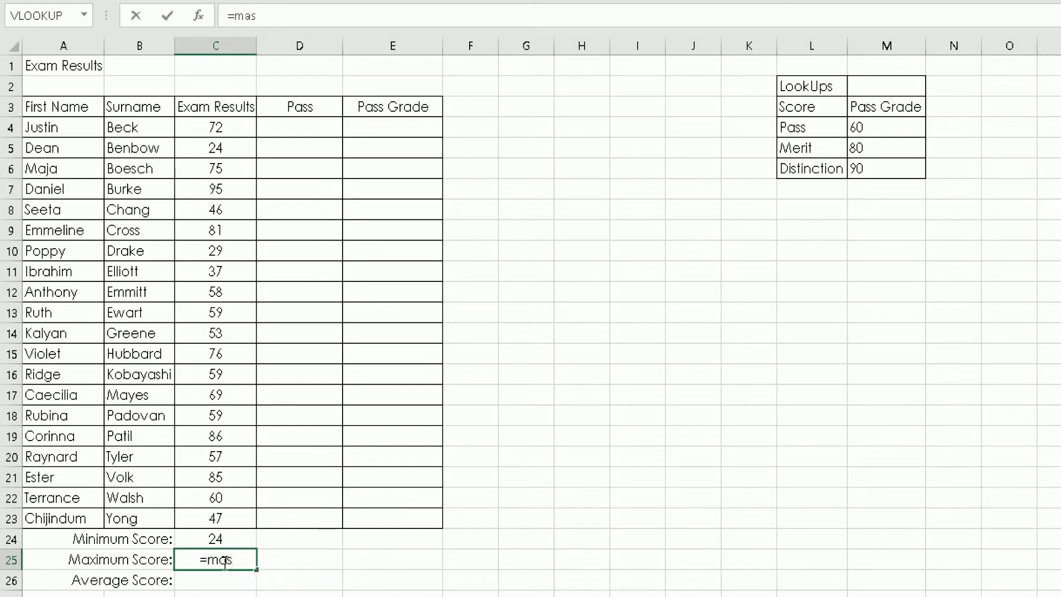
key("BackSpace")
type("x")
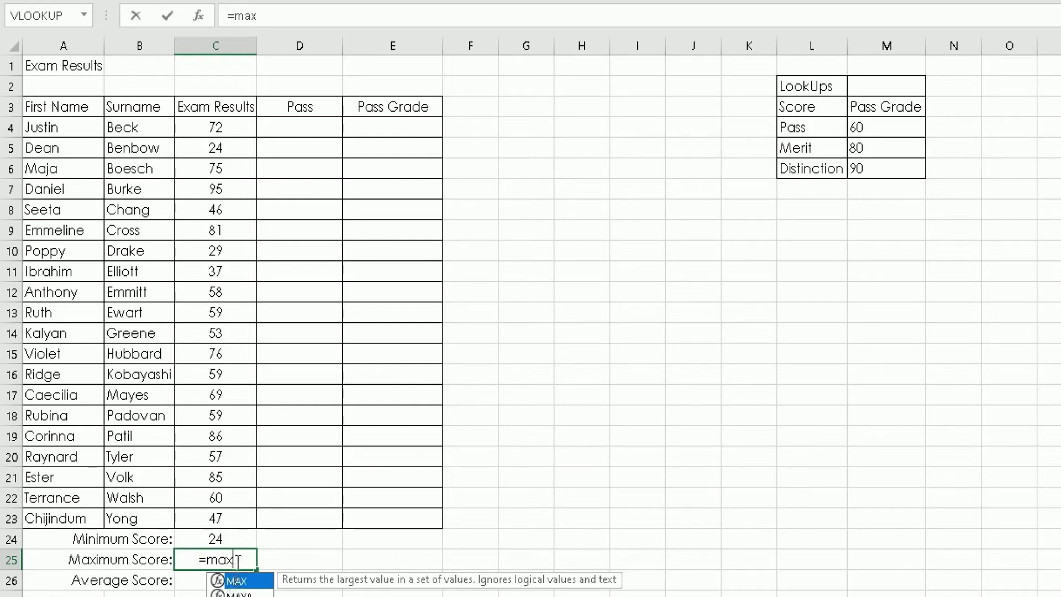
type("(")
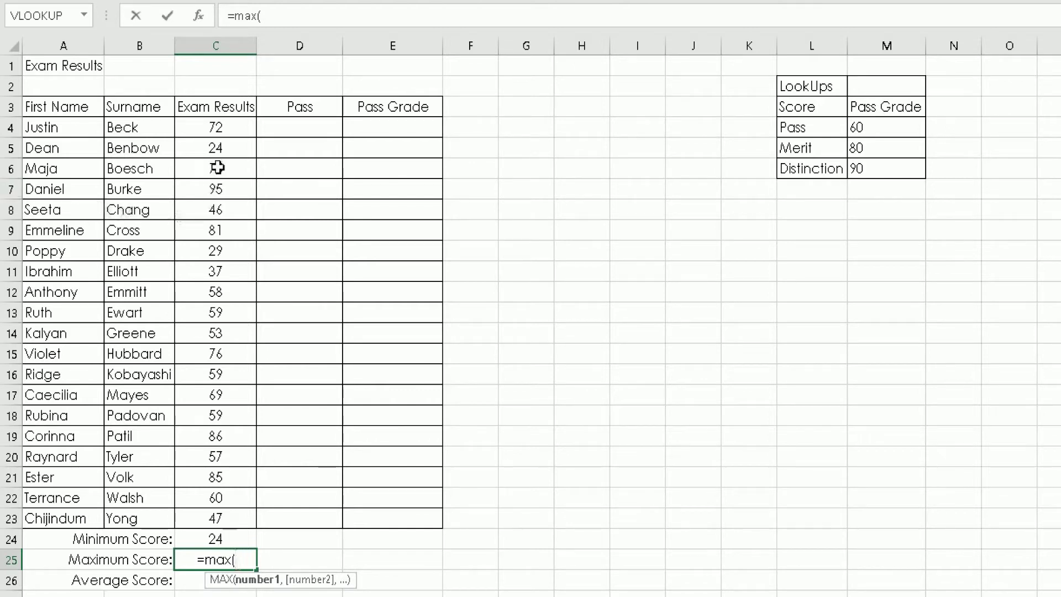
left_click(236, 128)
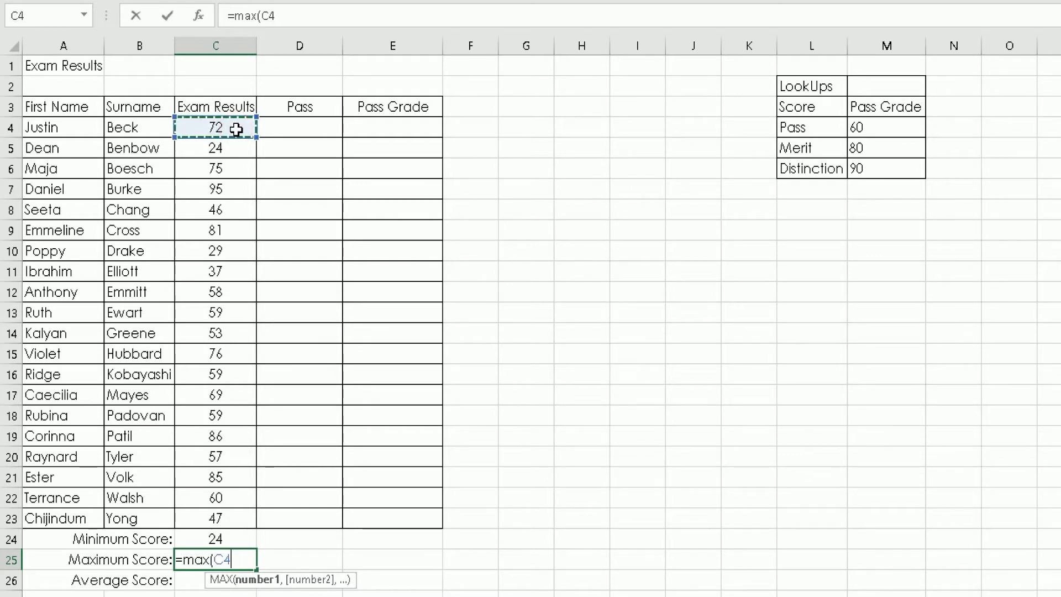
left_click_drag(236, 129, 237, 515)
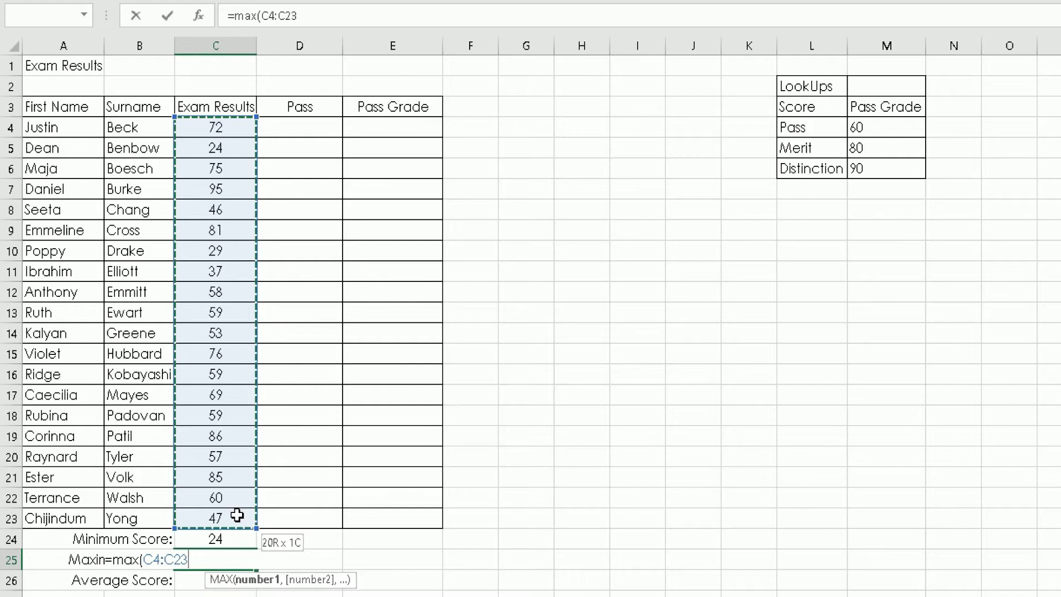
left_click_drag(237, 516, 237, 516)
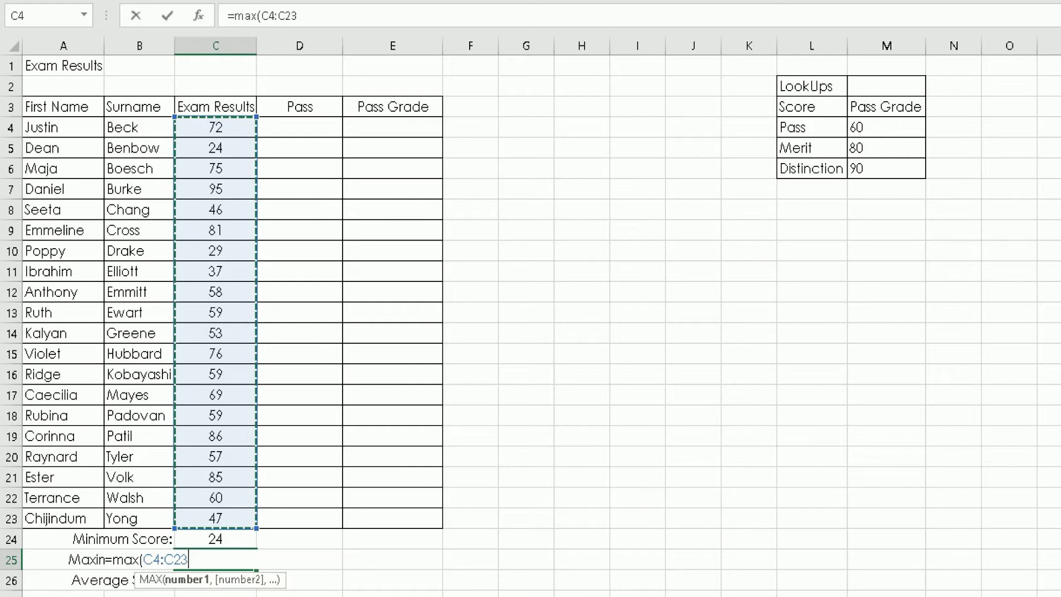
type(")")
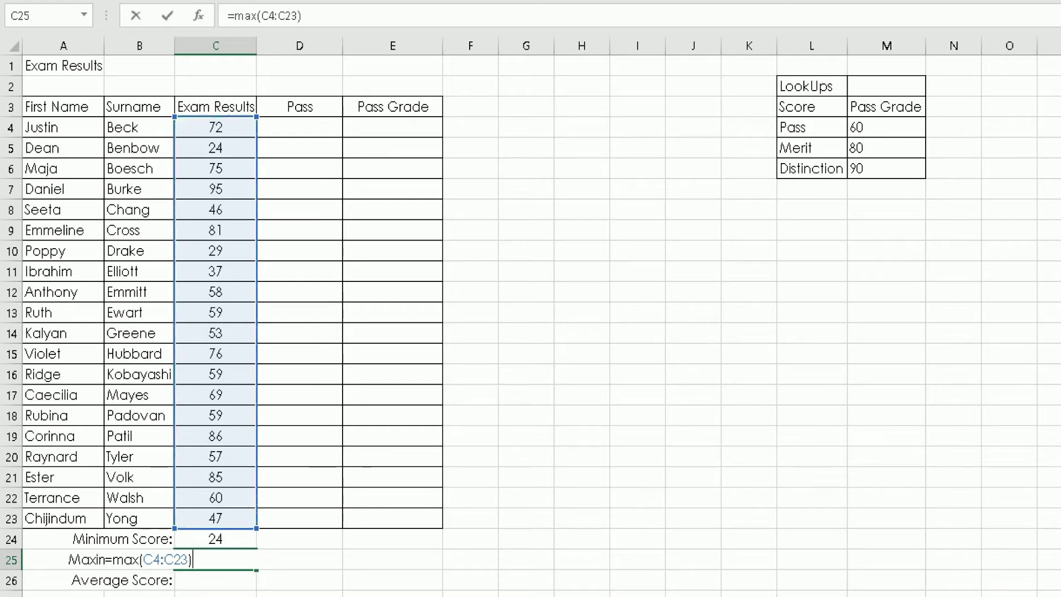
key("Return")
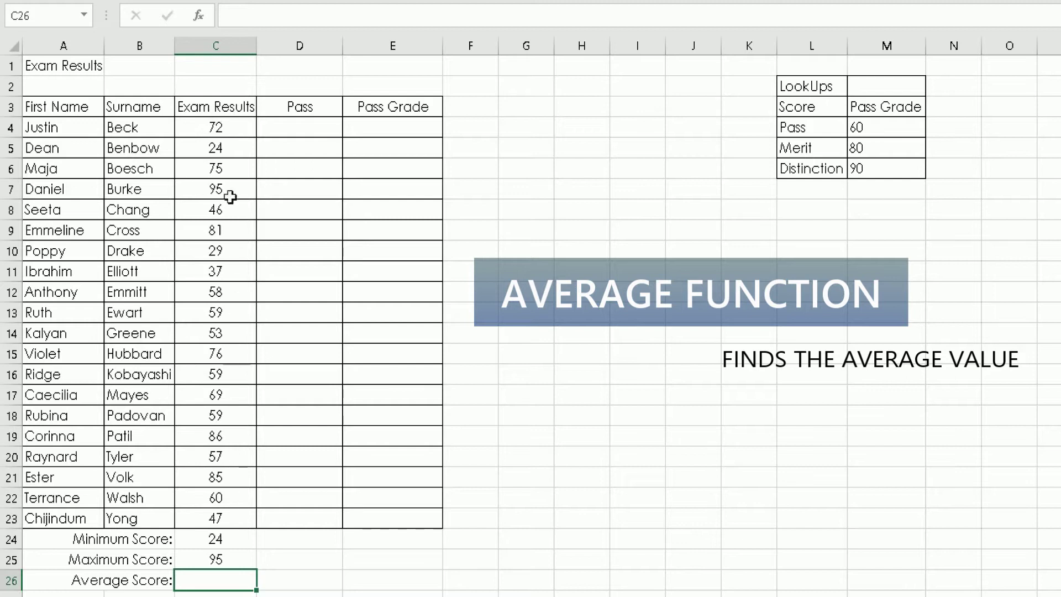
- Calculate the average score in C26 with a hand-entered AVERAGE function over the exam results in C4:C23
left_click(203, 580)
type("=")
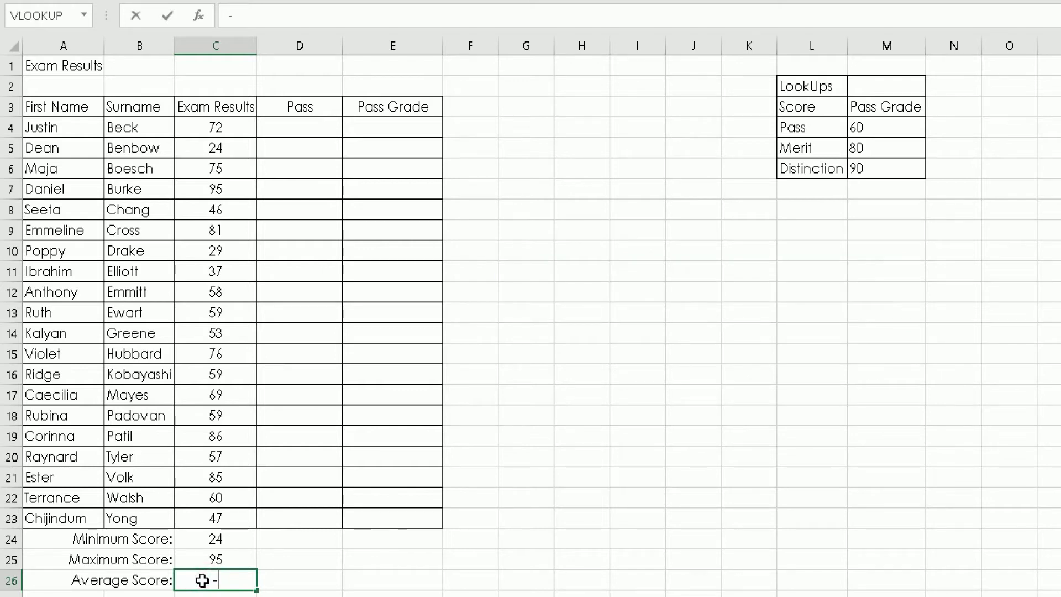
key("BackSpace")
type("=average")
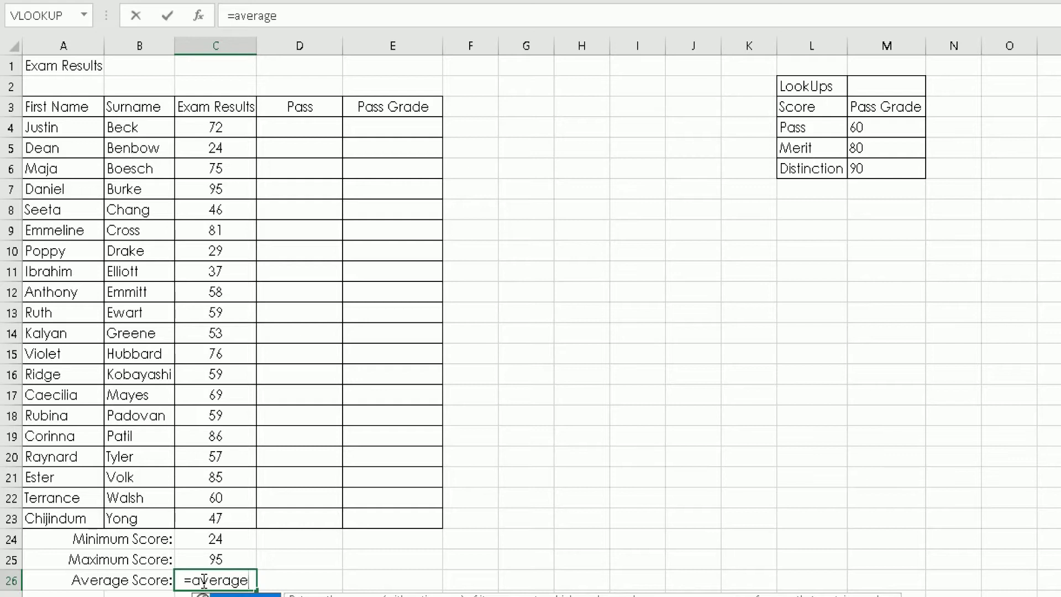
type("(")
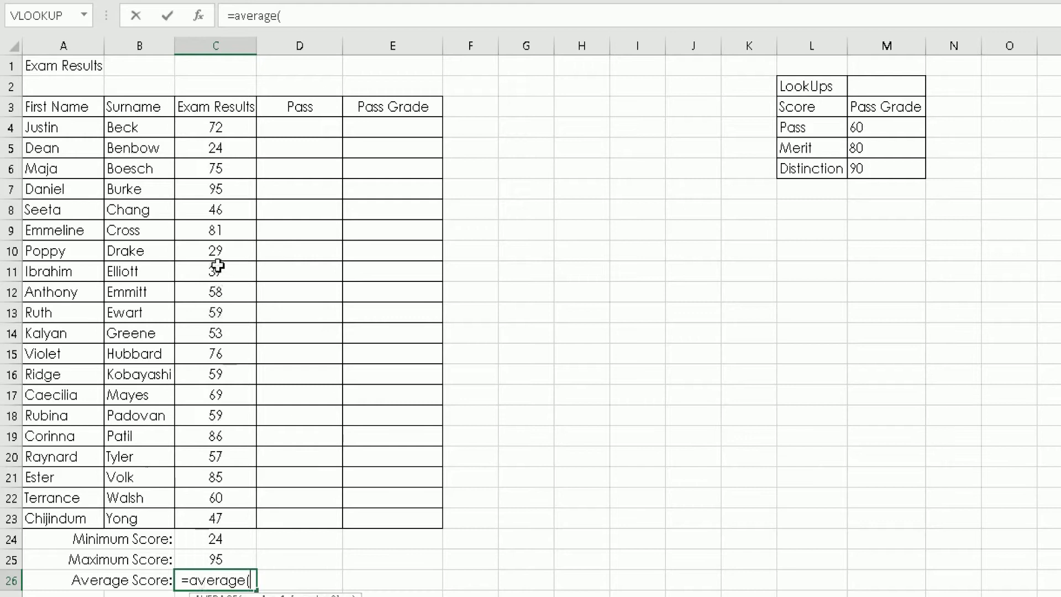
left_click(229, 128)
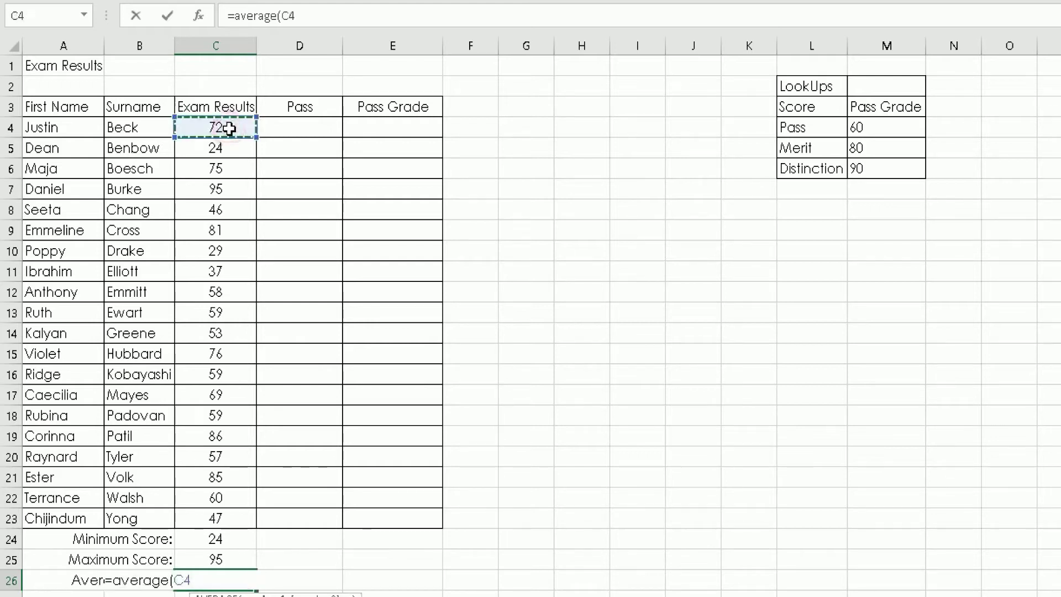
left_click_drag(229, 128, 229, 514)
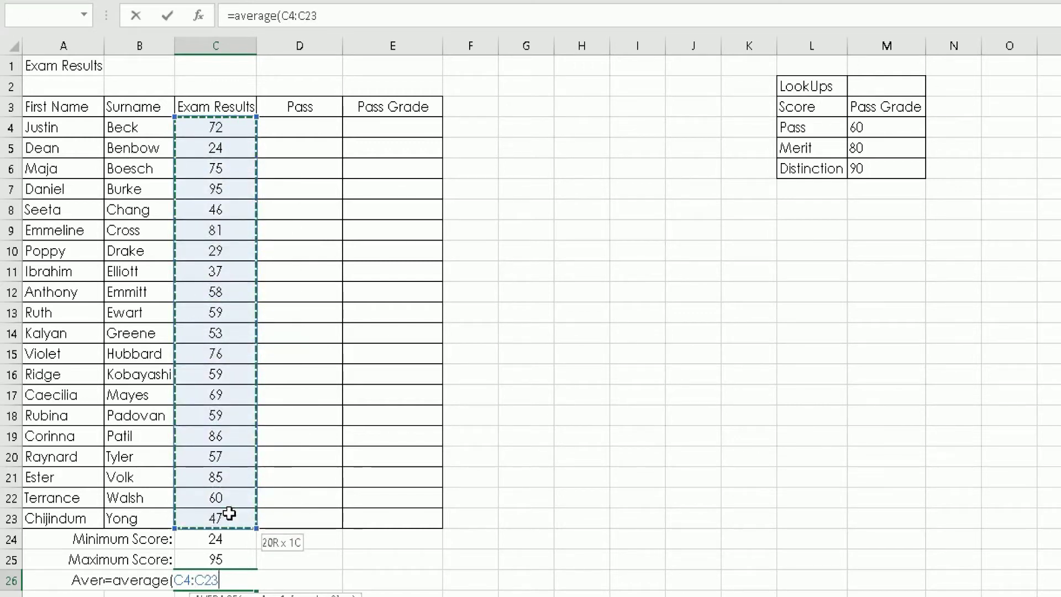
left_click_drag(229, 514, 229, 514)
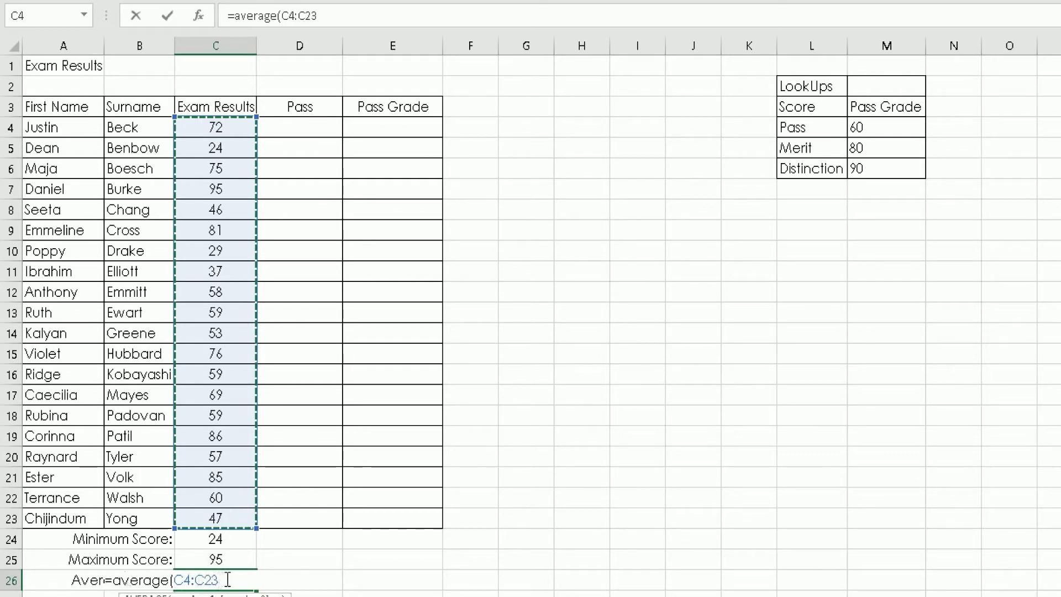
type(")")
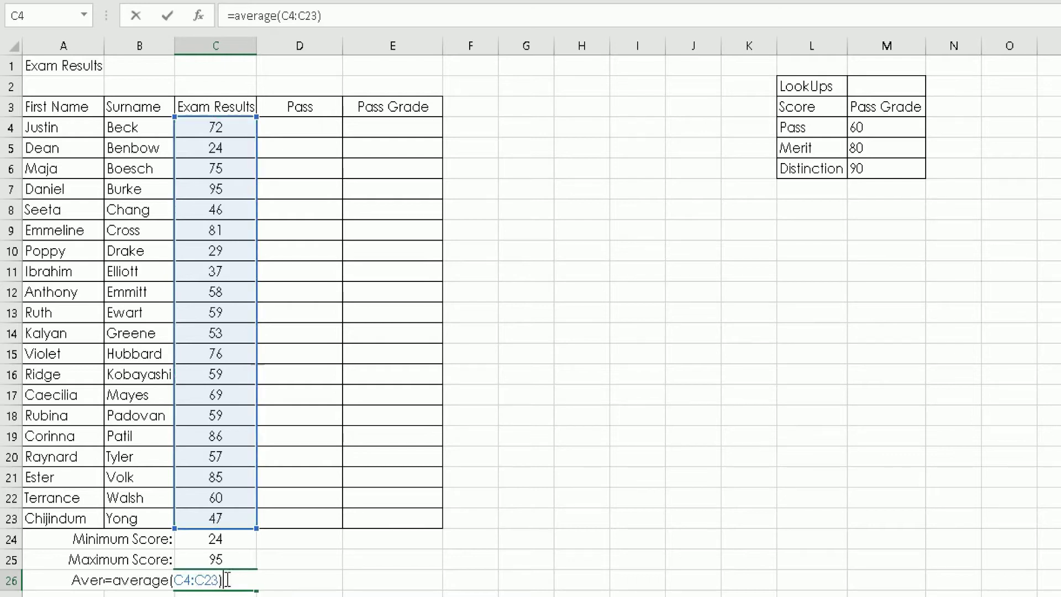
key("Return")
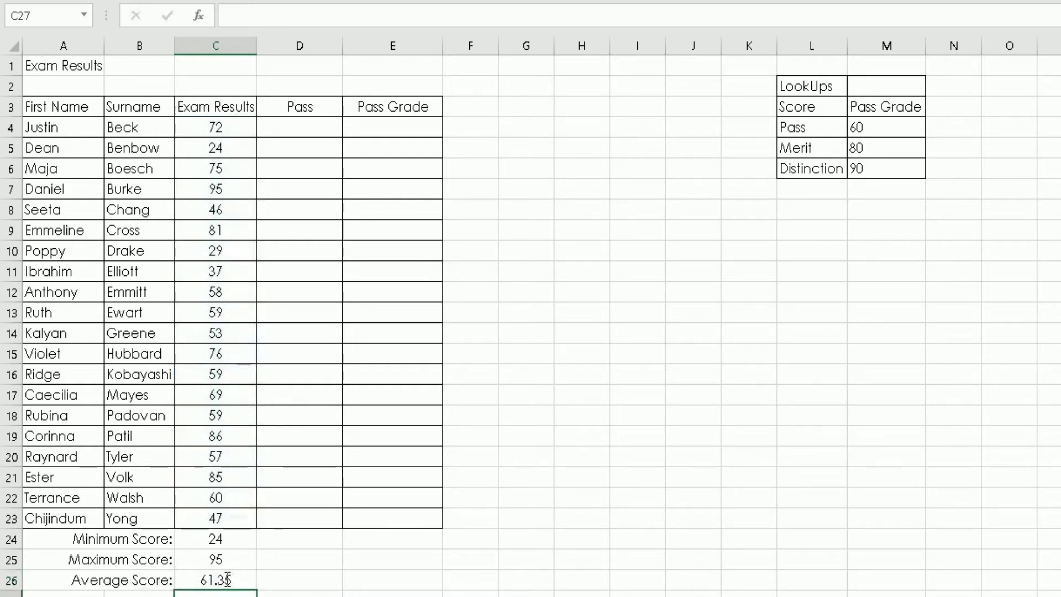
key("Return")
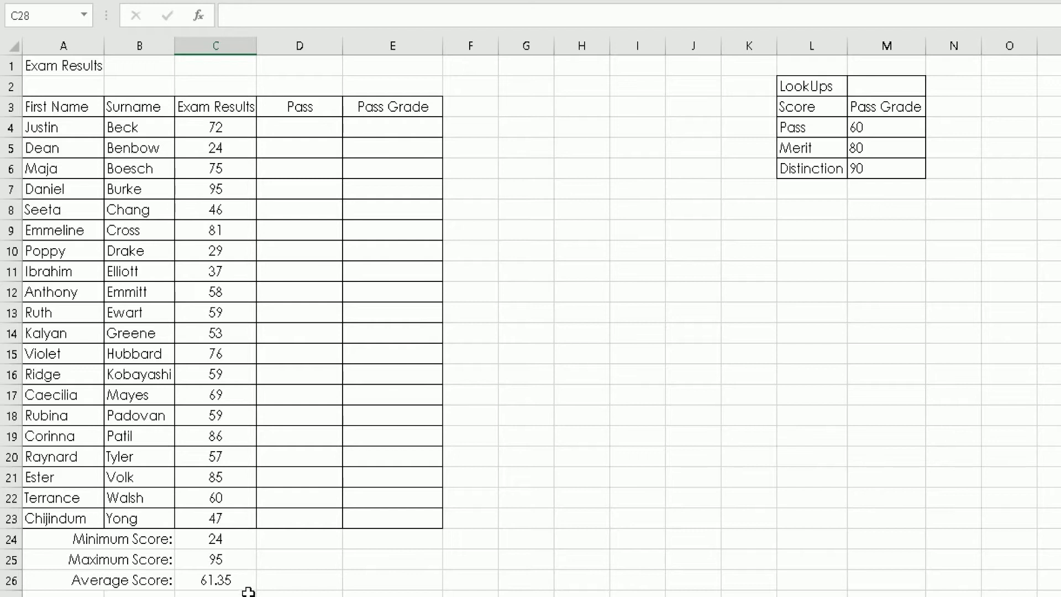
- Clear the results in C24:C26 and calculate the minimum score in C24 with AutoSum's Min function over C4:C23
left_click_drag(238, 594, 238, 543)
key("Delete")
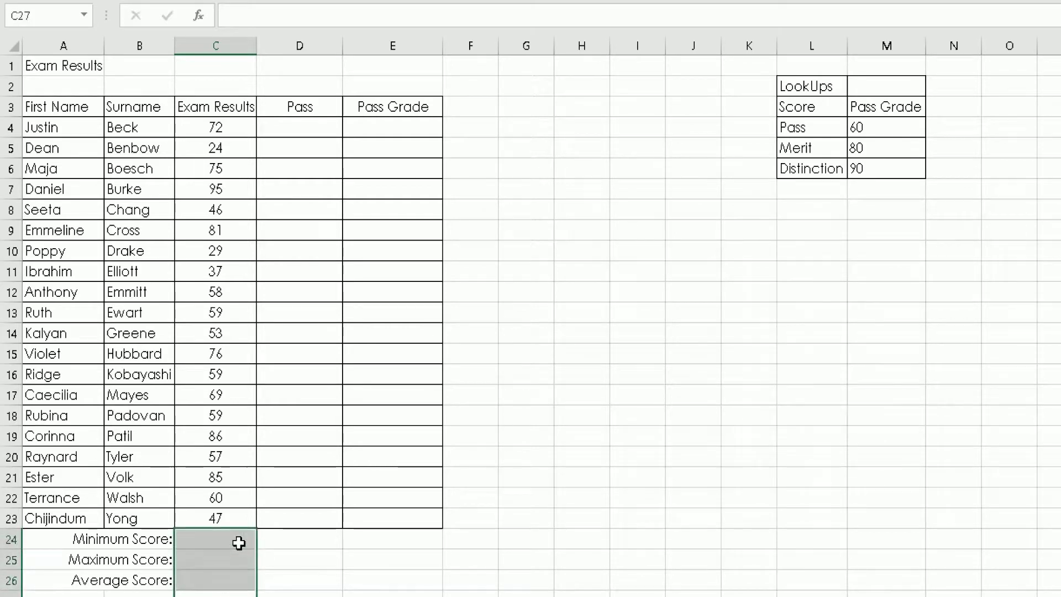
left_click(239, 544)
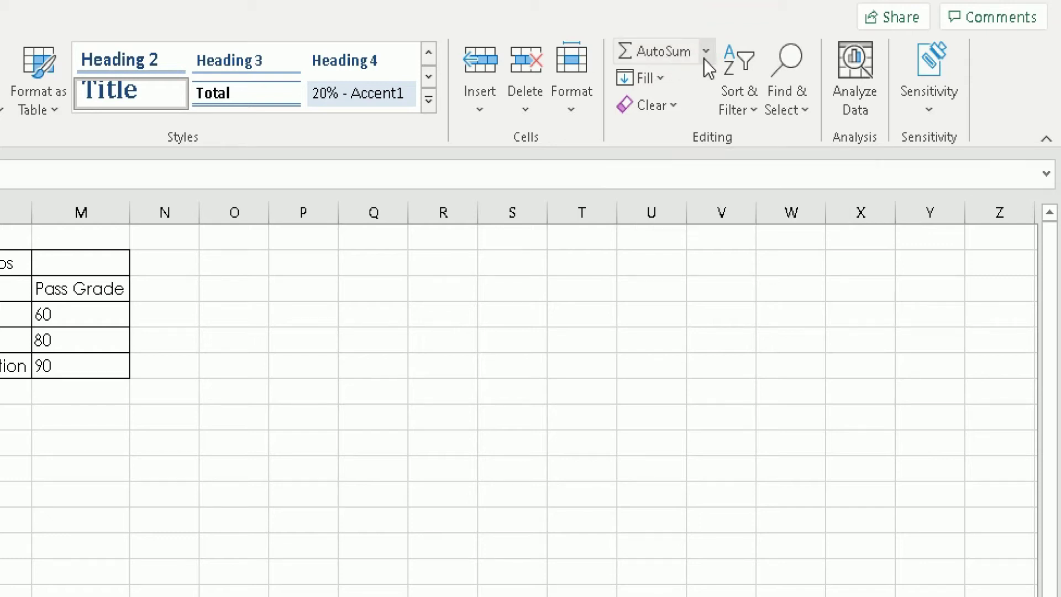
left_click(633, 58)
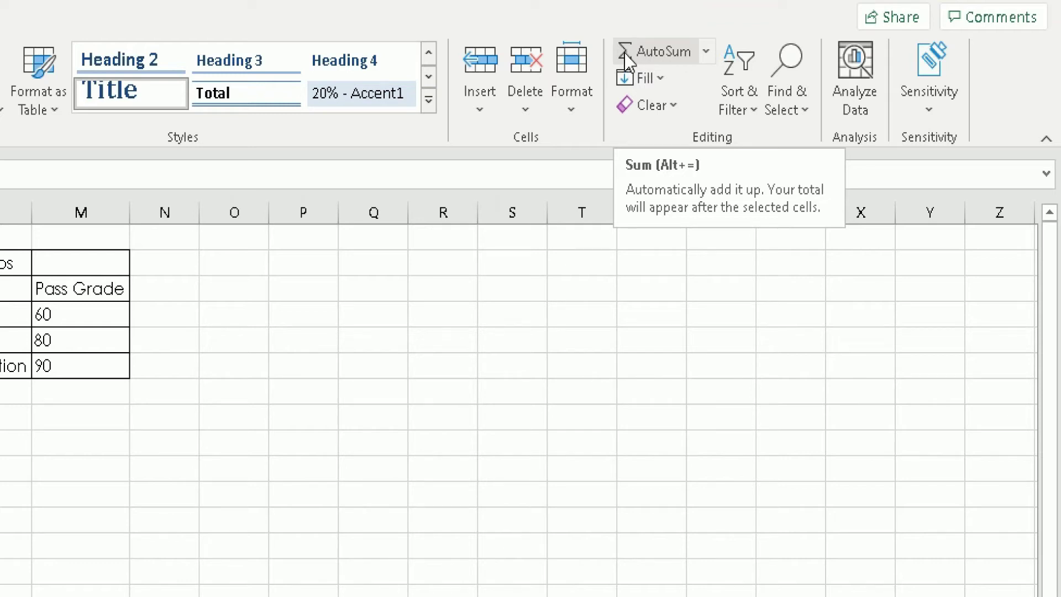
left_click(708, 53)
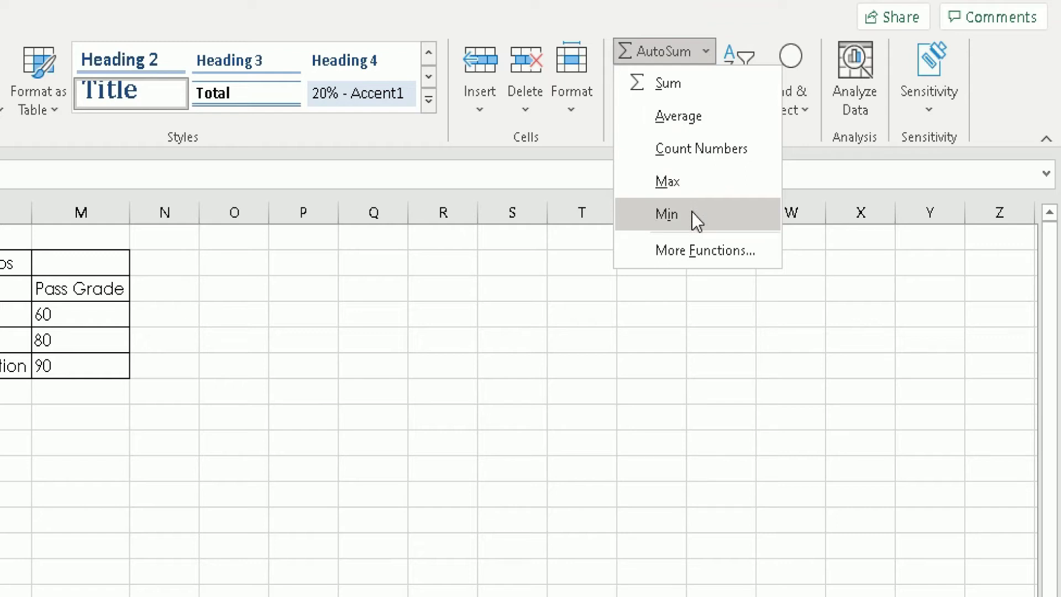
left_click(667, 214)
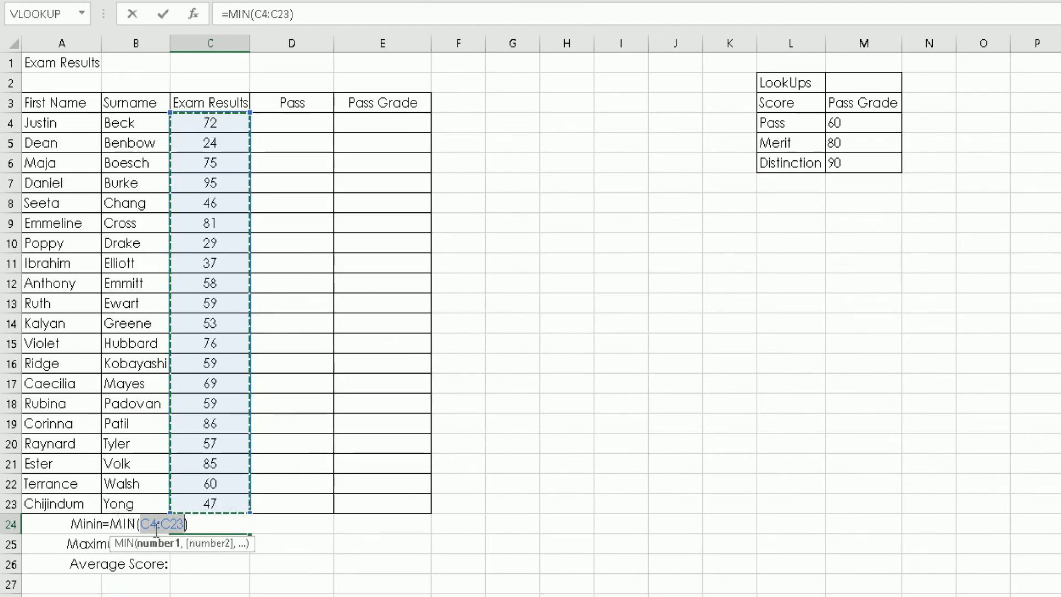
left_click(194, 525)
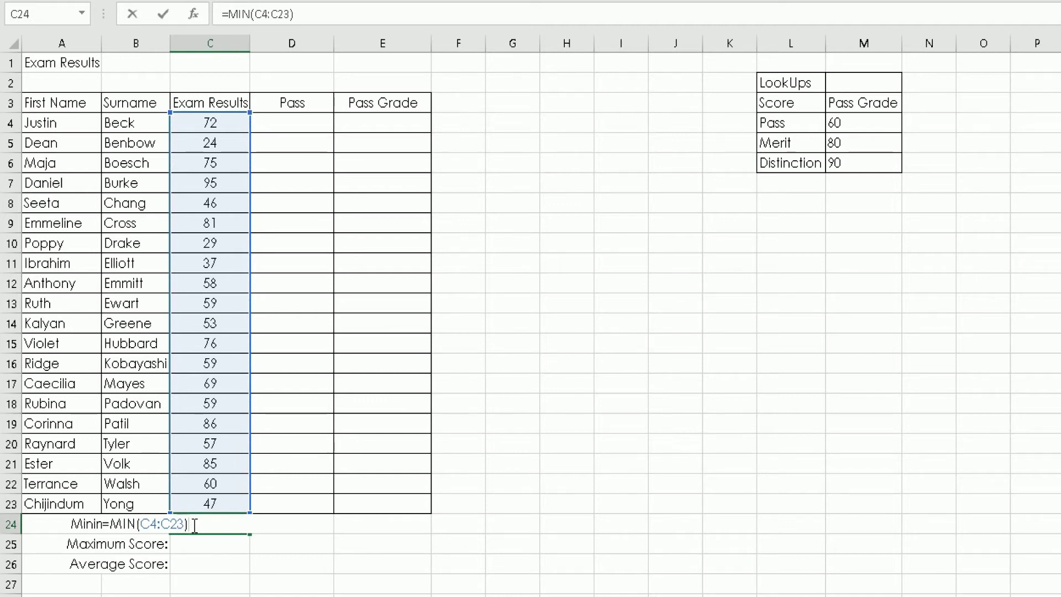
key("Return")
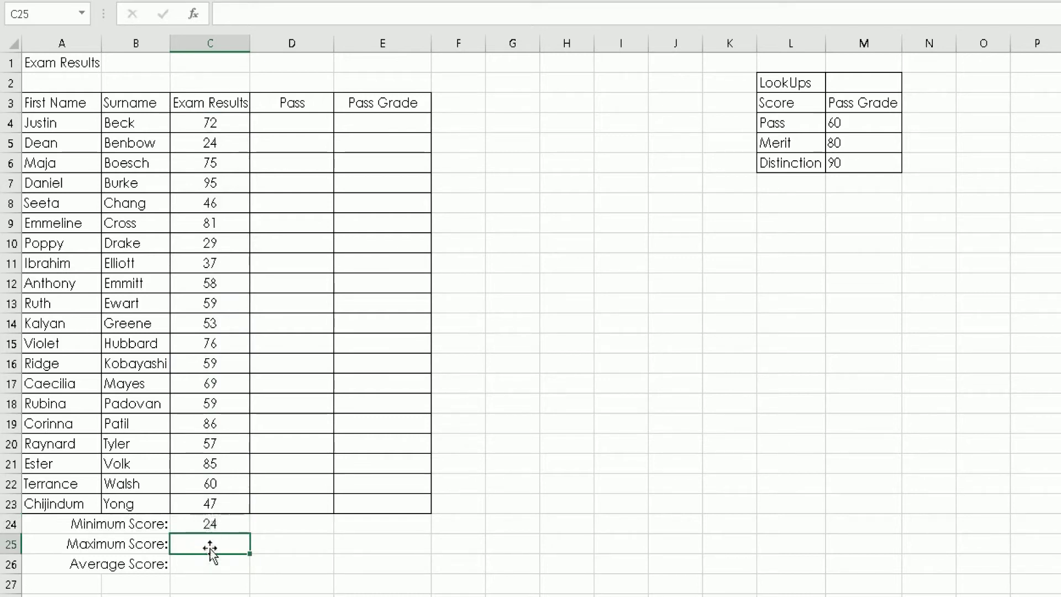
- Calculate the maximum score in C25 with AutoSum's Max function, correcting its range to C4:C23
left_click(203, 547)
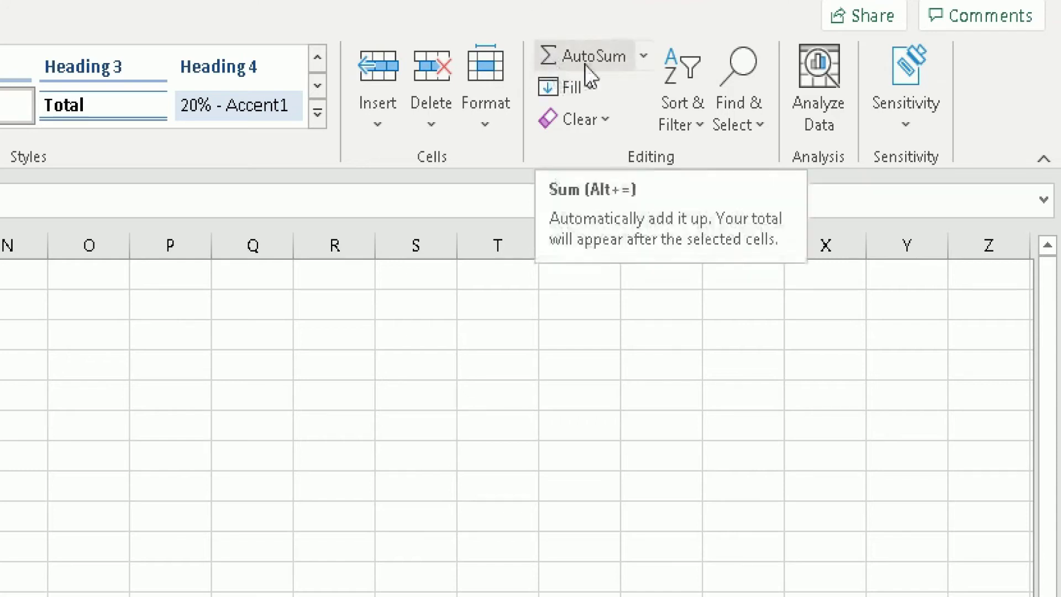
left_click(644, 64)
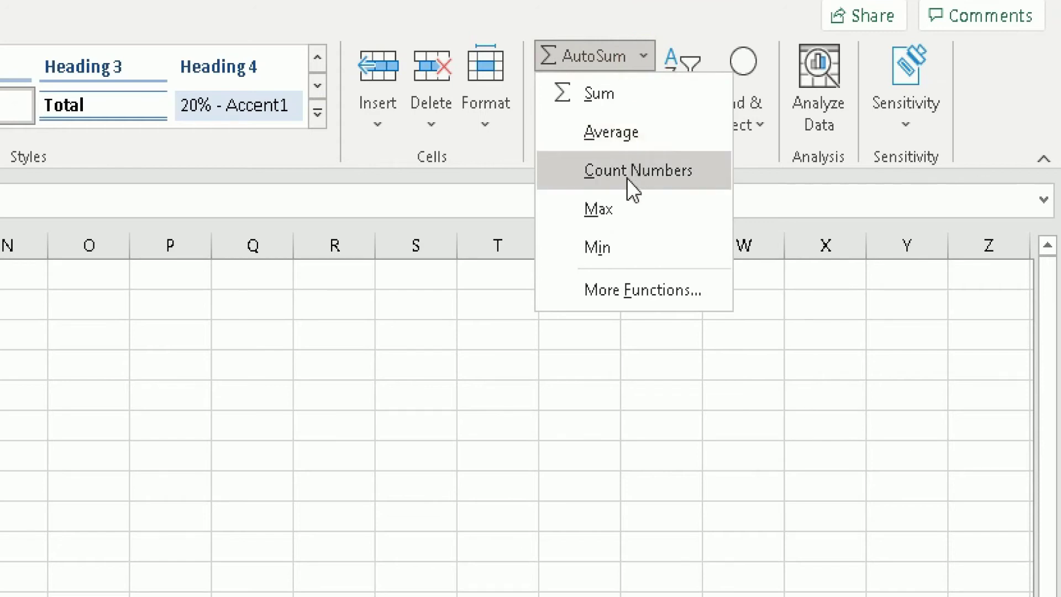
left_click(625, 213)
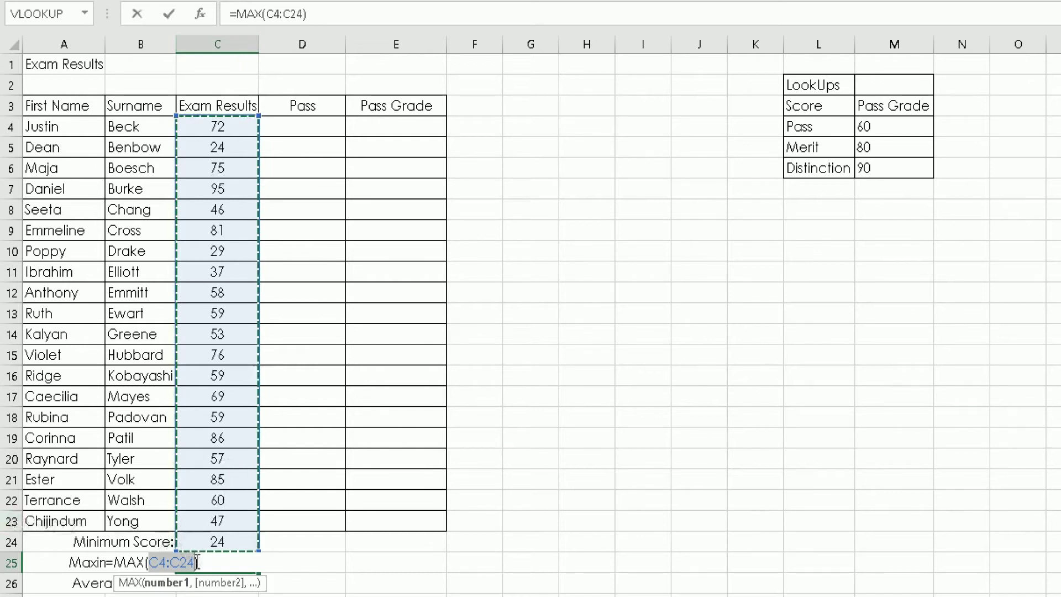
type(")")
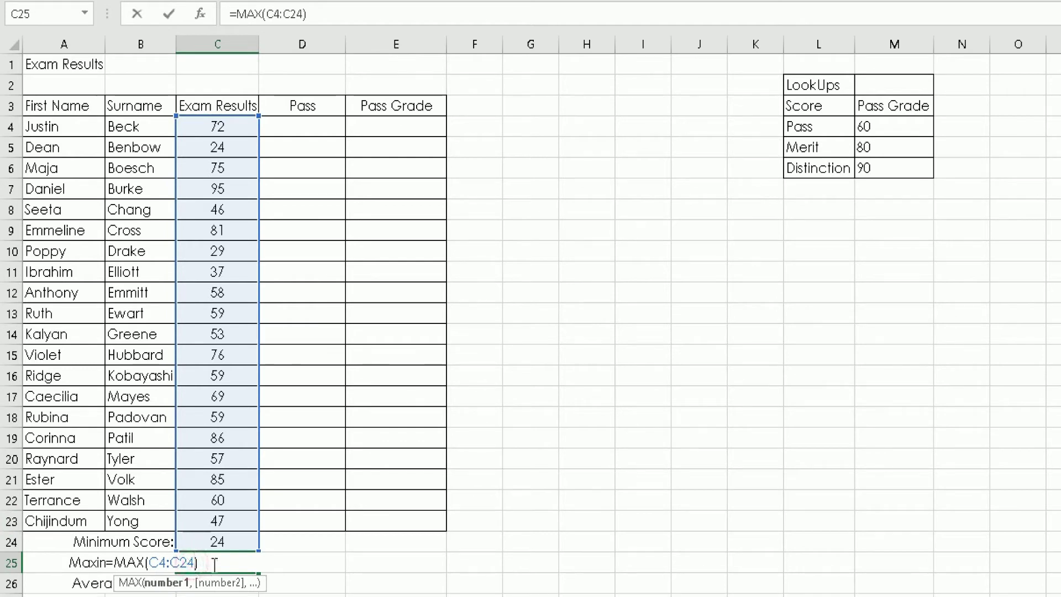
key("Left")
key("BackSpace")
type("3")
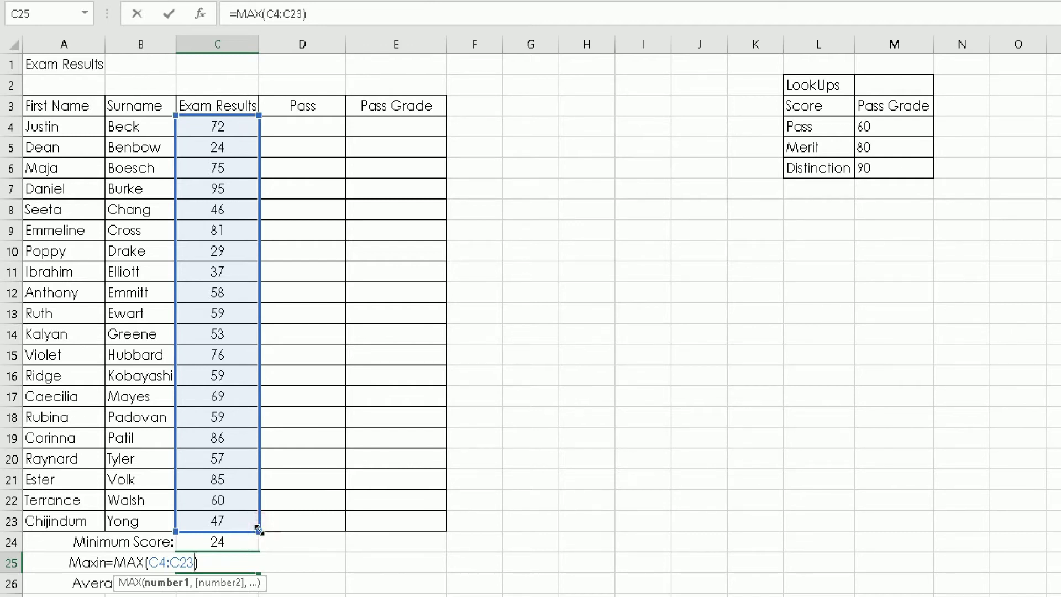
mouse_move(258, 530)
left_mouse_down()
mouse_move(263, 282)
mouse_move(254, 283)
mouse_move(251, 542)
mouse_move(252, 277)
mouse_move(263, 545)
mouse_move(263, 535)
left_mouse_up()
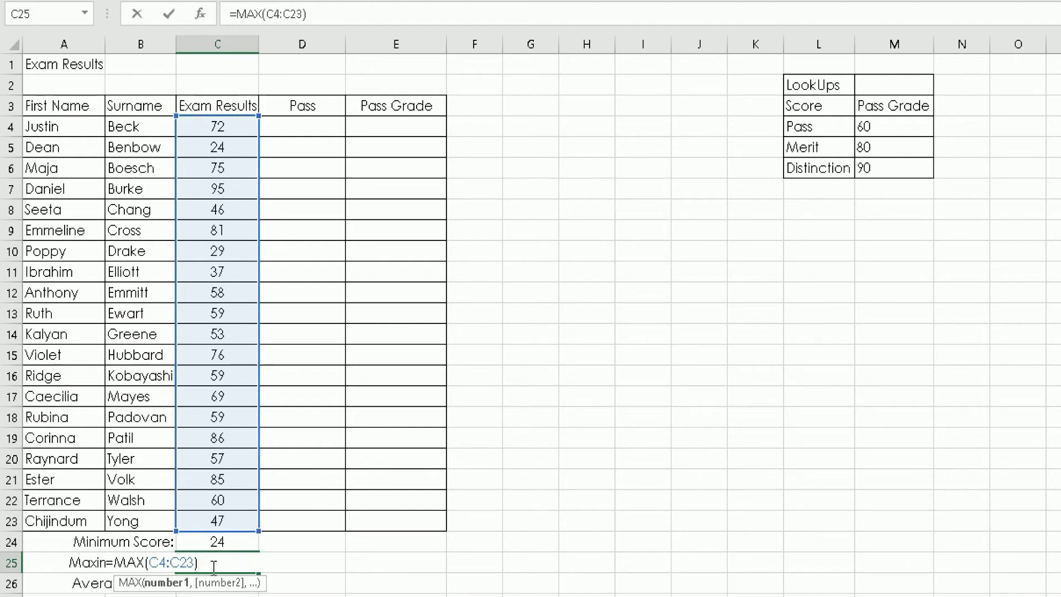
key("Return")
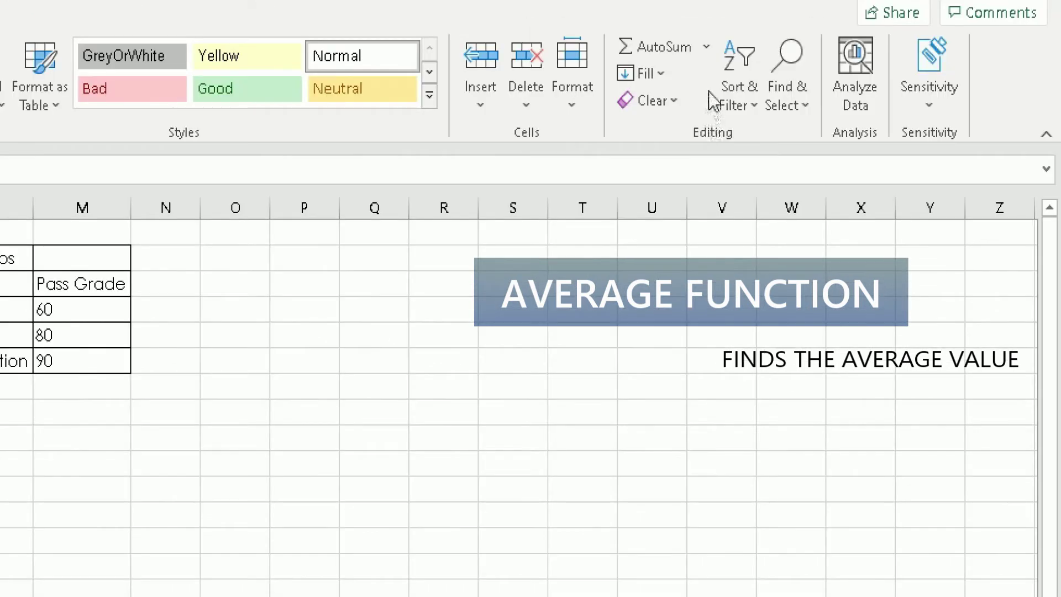
- Calculate the average score in C26 with AutoSum's Average function, shortening its range to C4:C23
left_click(709, 52)
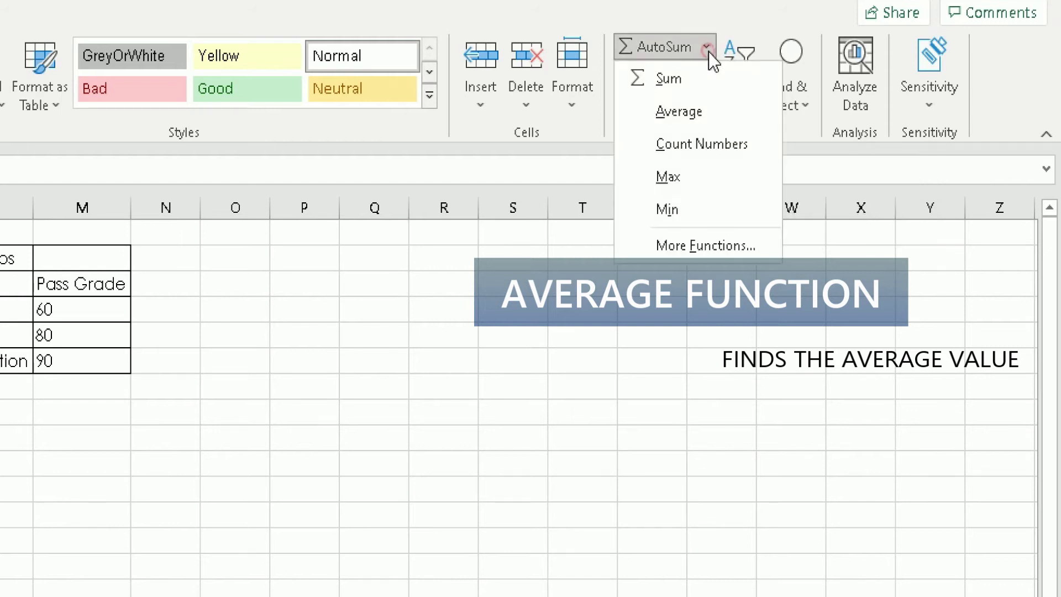
left_click(692, 114)
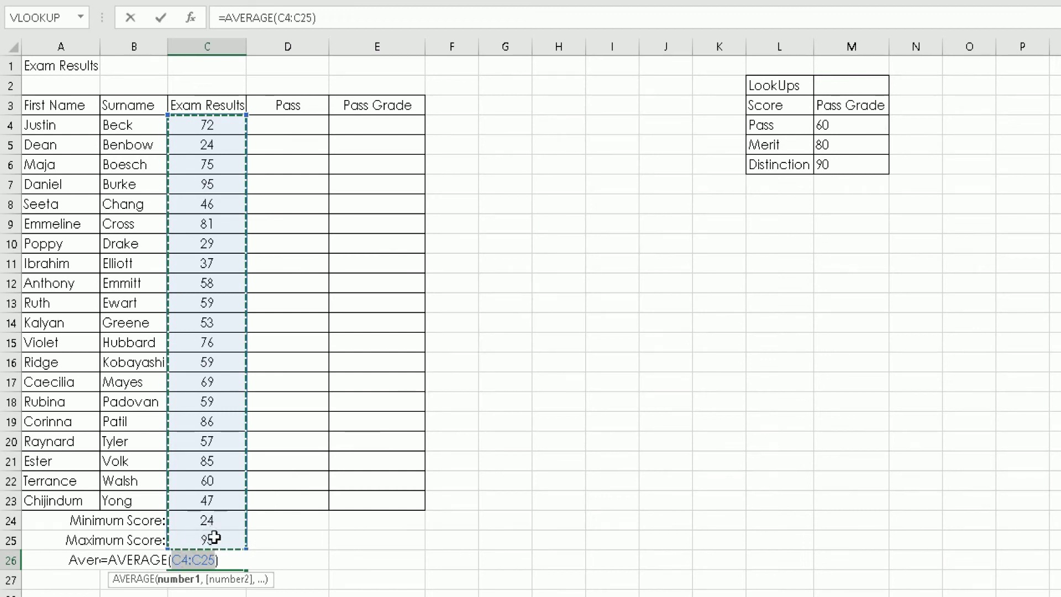
left_click(244, 547)
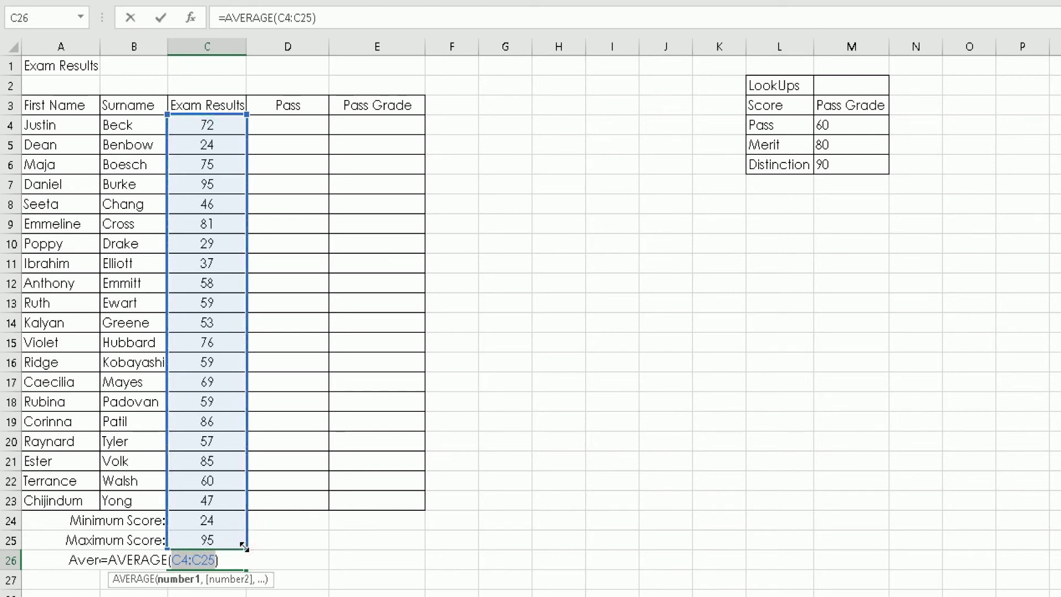
left_click_drag(244, 545, 244, 518)
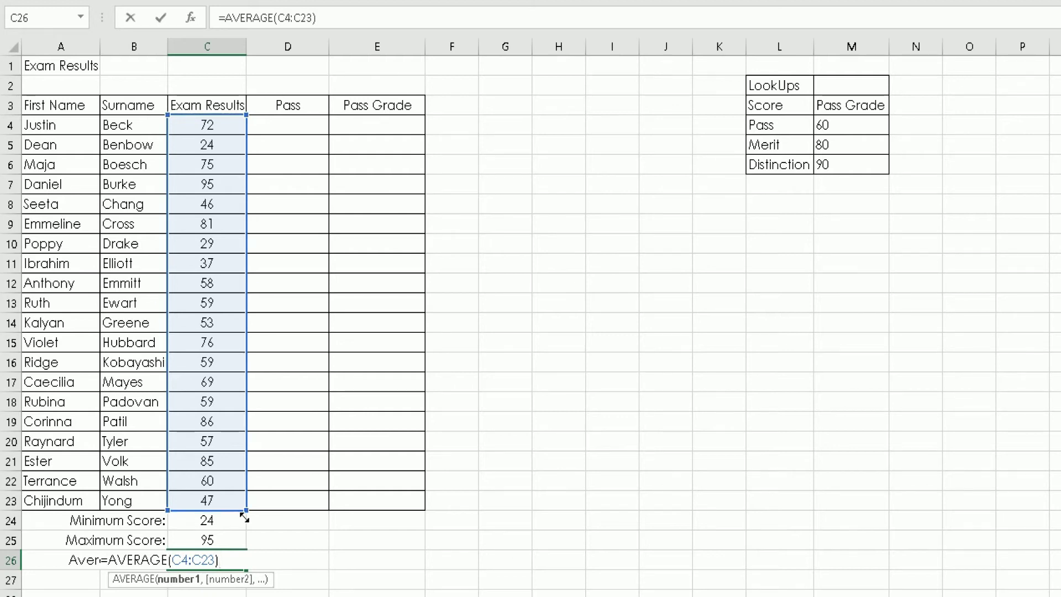
key("Return")
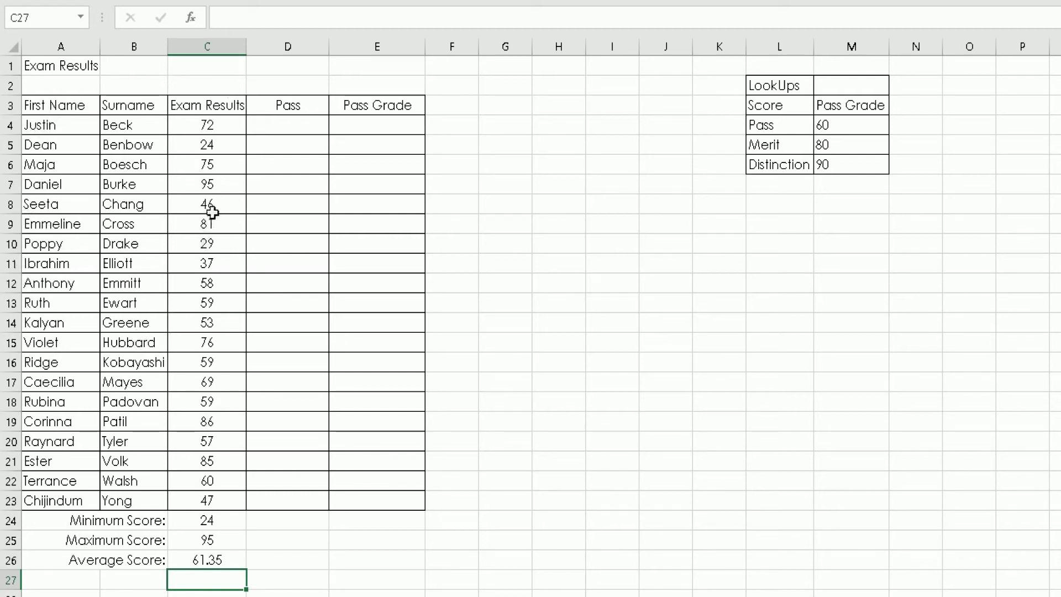
- Change the exam result in C7 to 85
left_click(228, 187)
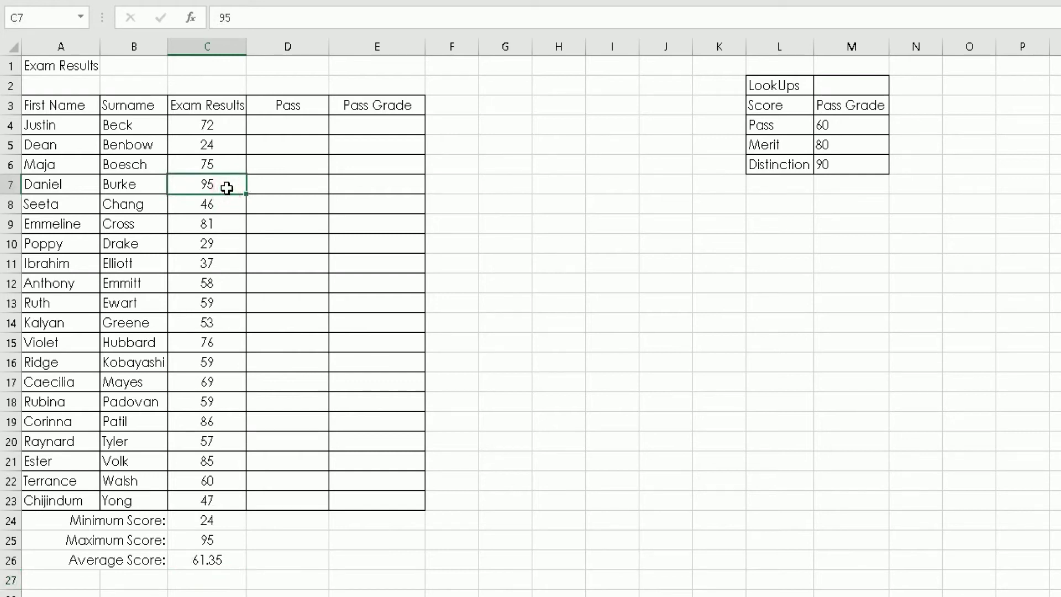
type("85")
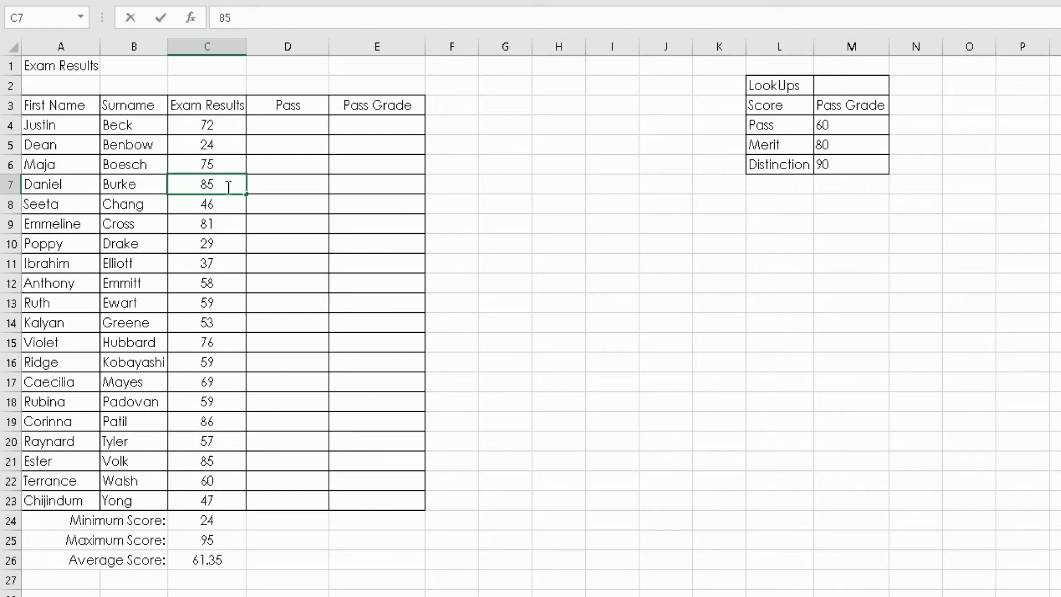
left_click(236, 204)
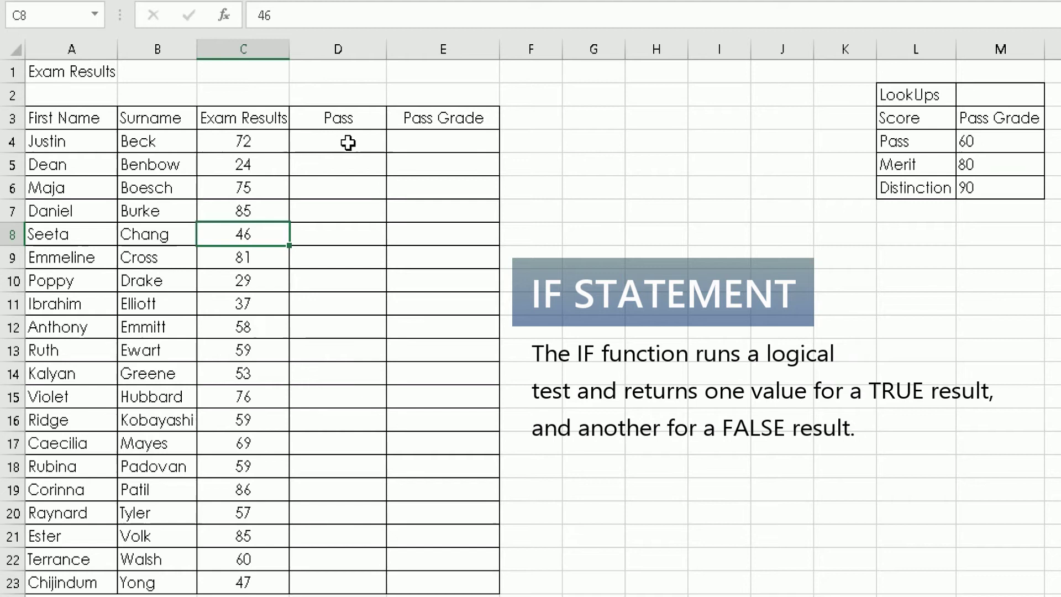
- Start an IF formula in D4 with the logical test that C4 is greater than or equal to M4
left_click(347, 142)
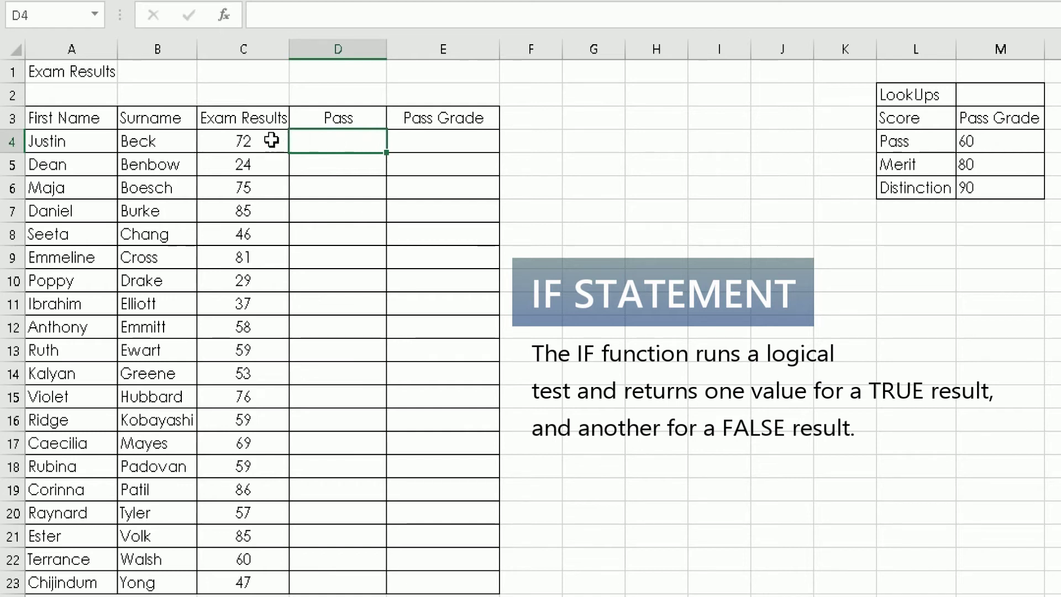
left_click(247, 142)
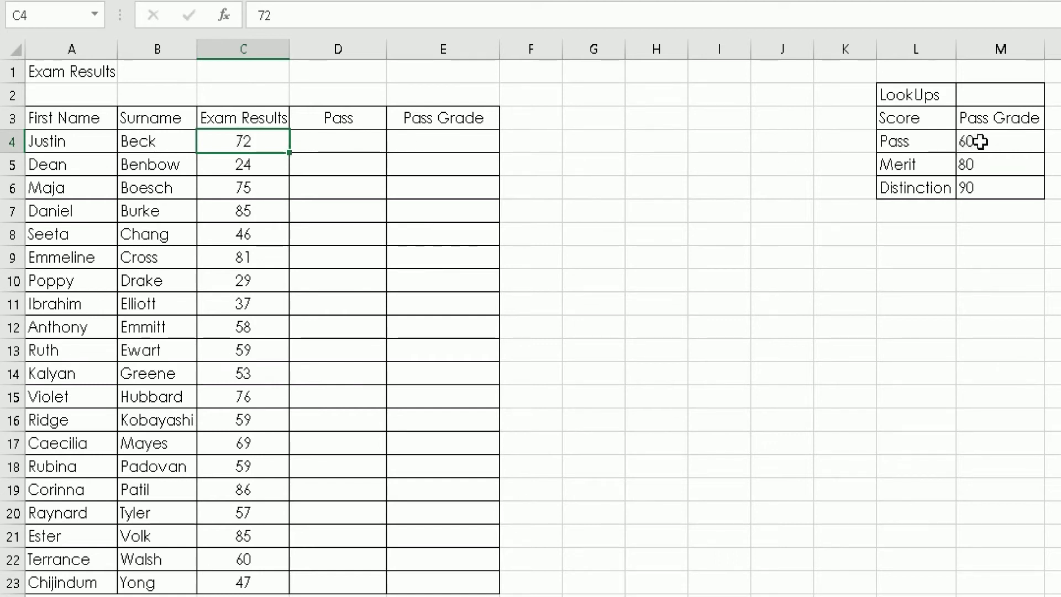
left_click(336, 142)
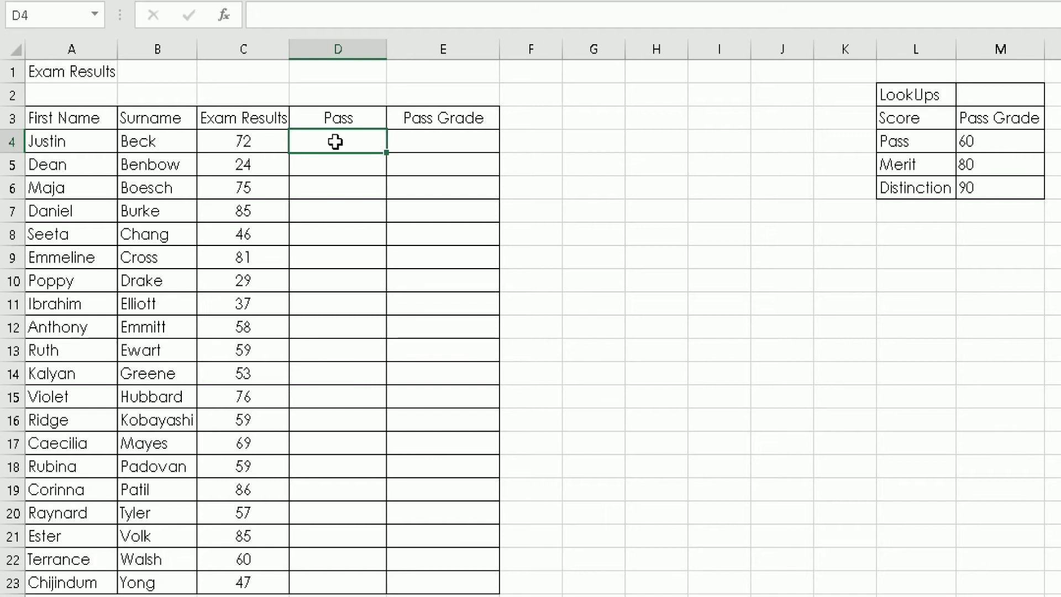
type("=")
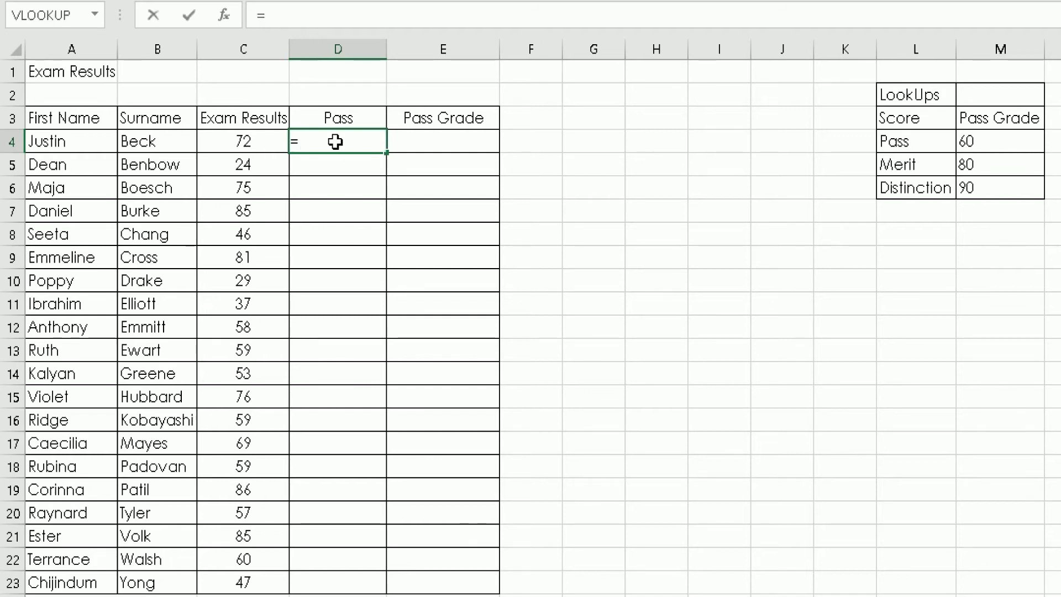
type("if")
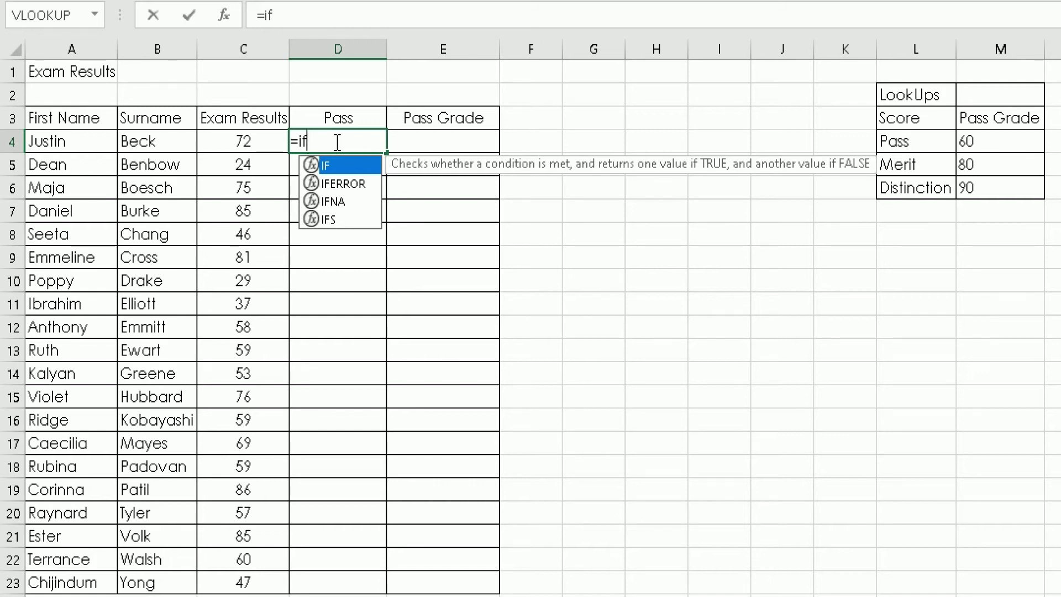
type("(")
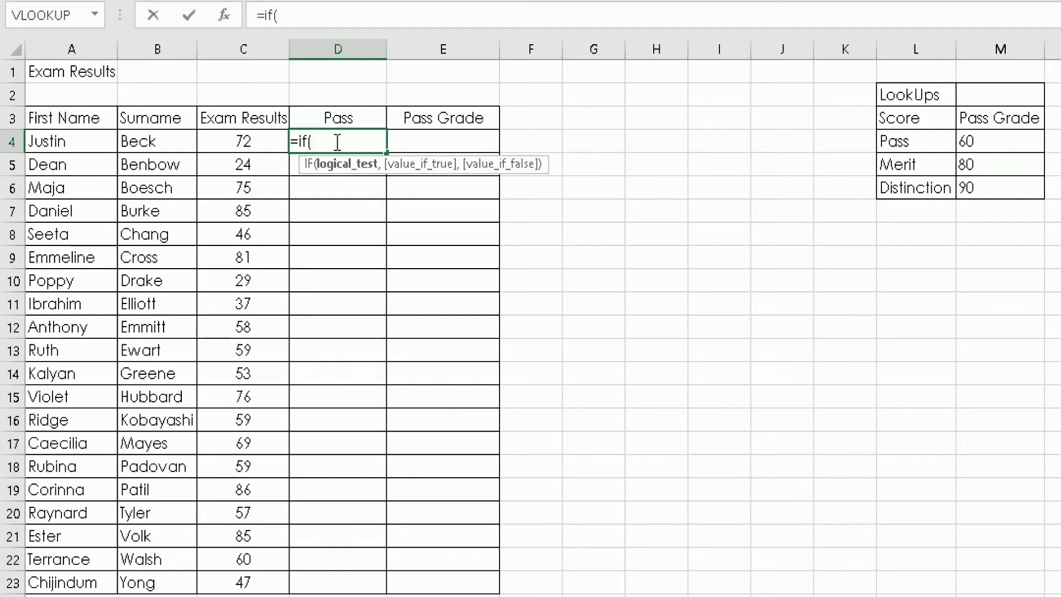
left_click(237, 143)
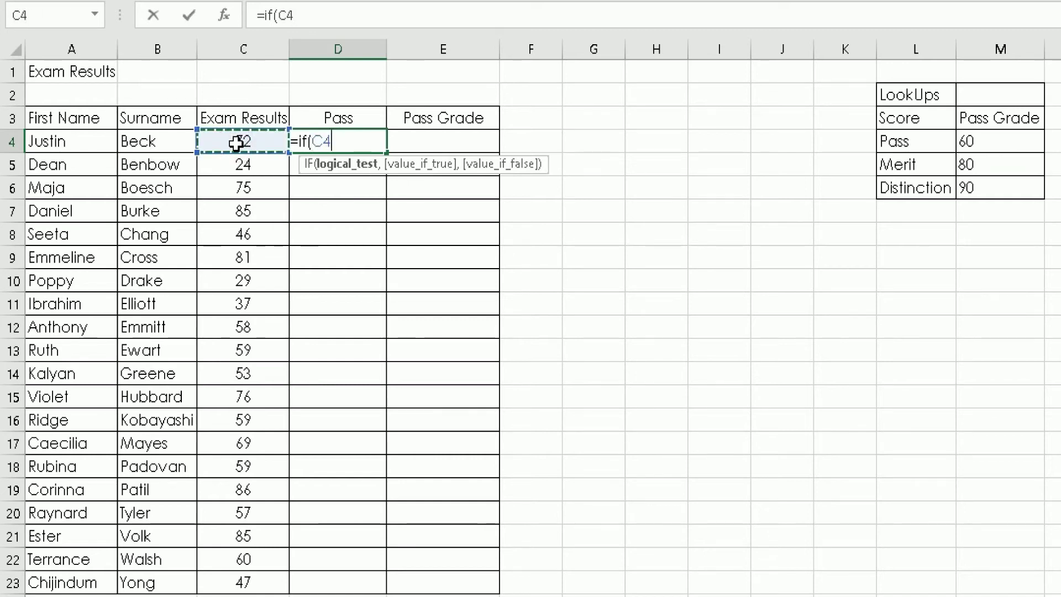
type(">=")
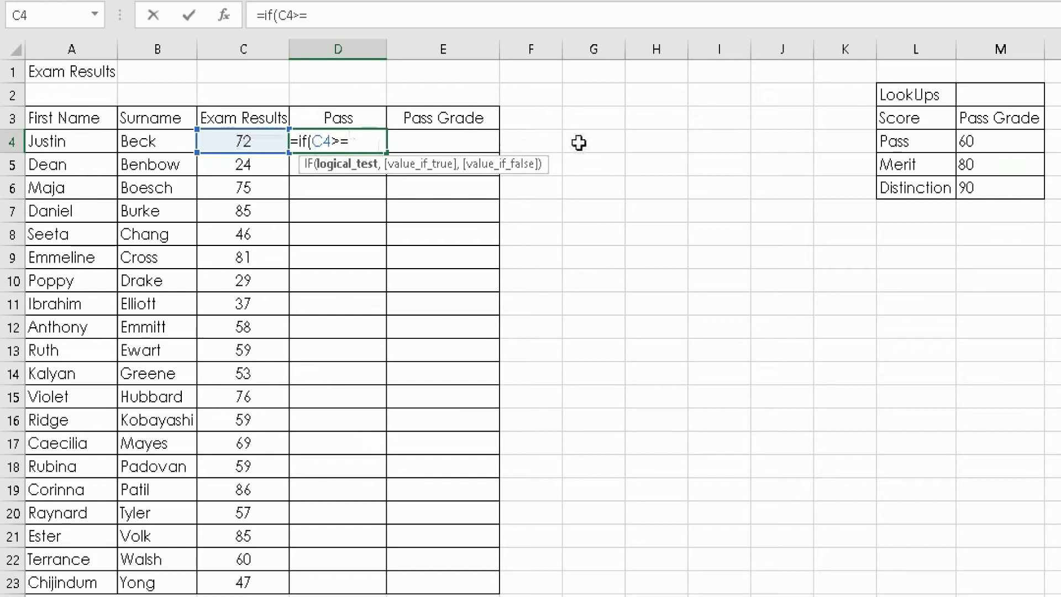
left_click(973, 140)
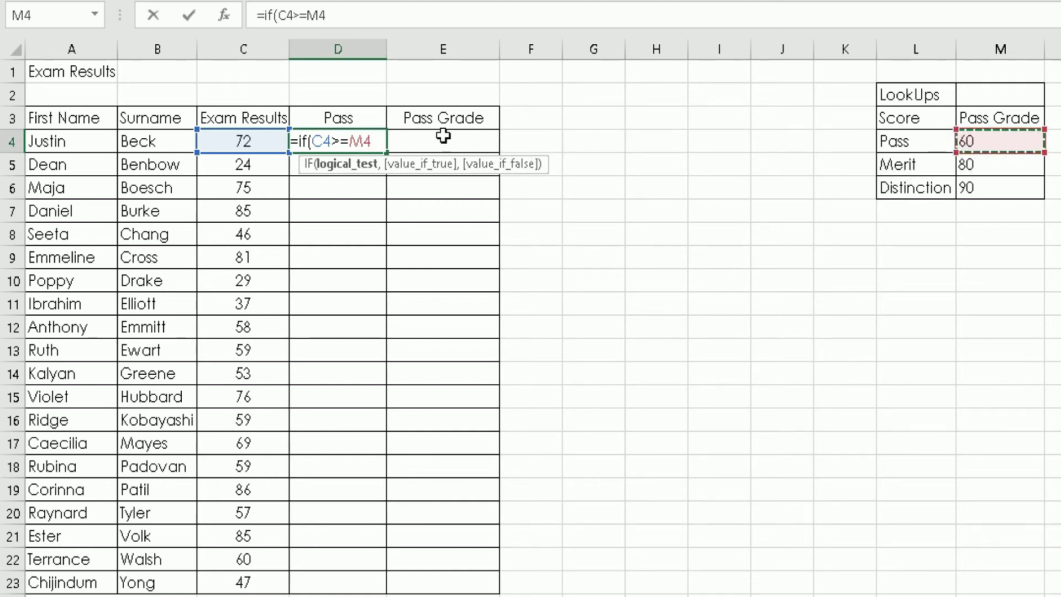
- Make the pass mark reference in the D4 formula absolute as $M$4
left_click(354, 141)
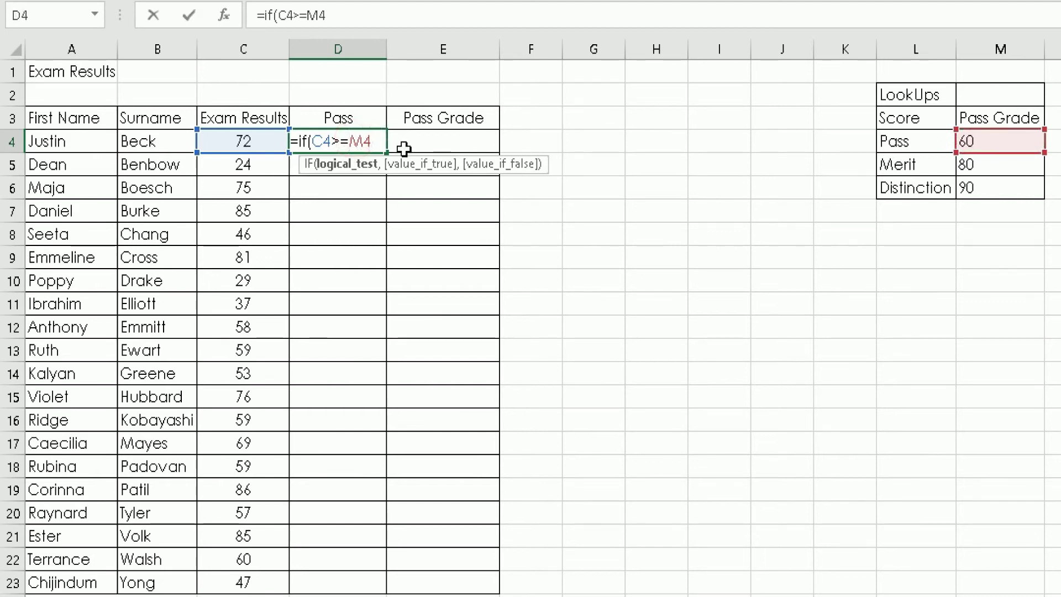
type("$")
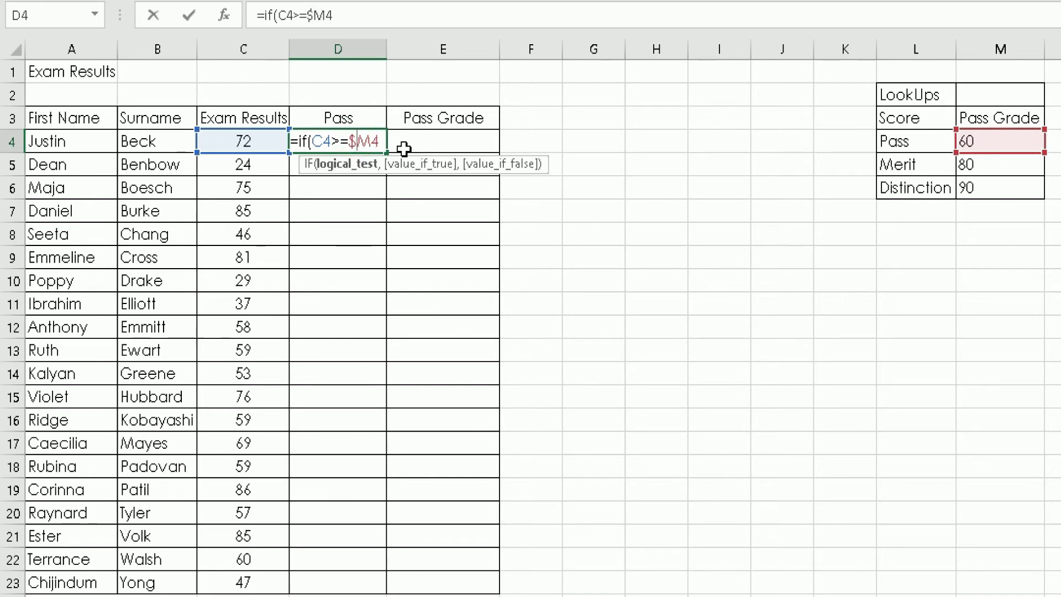
key("Right")
type("$")
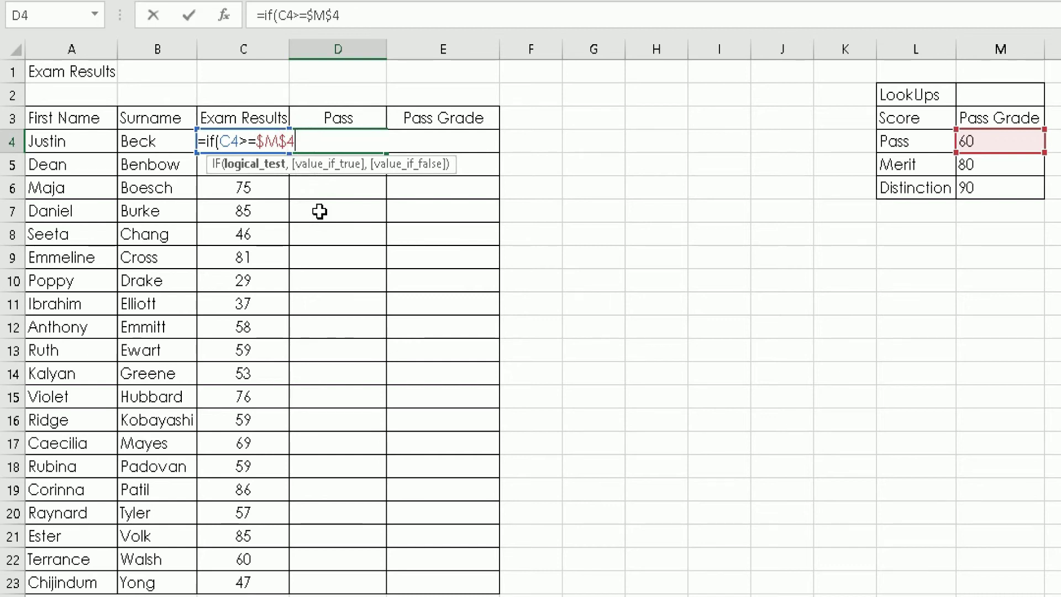
- Complete the D4 IF formula with "Yes" as the true value and "No" as the false value
type(",")
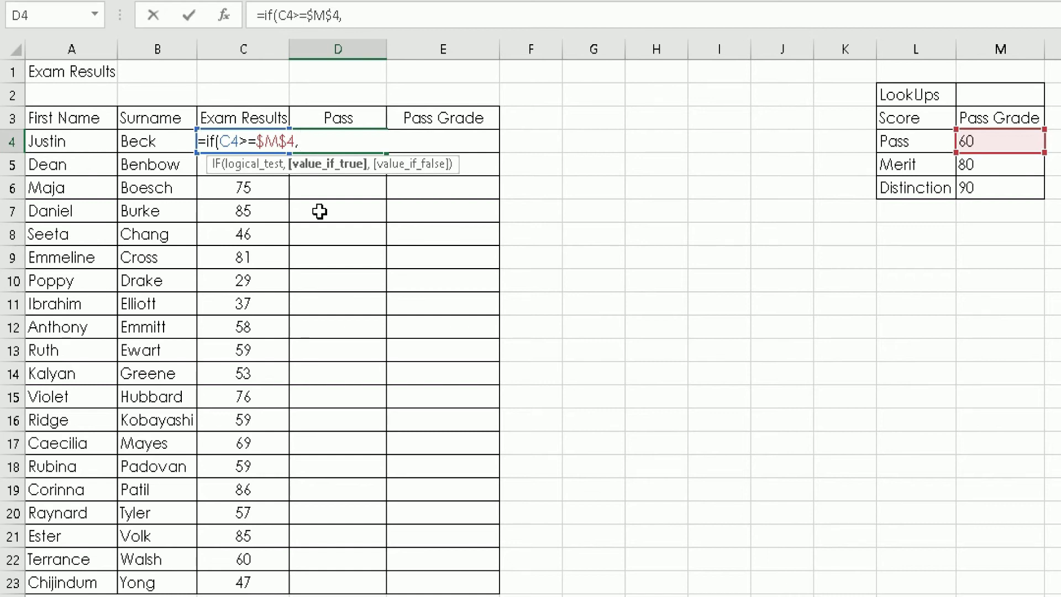
type("\"Yes\"")
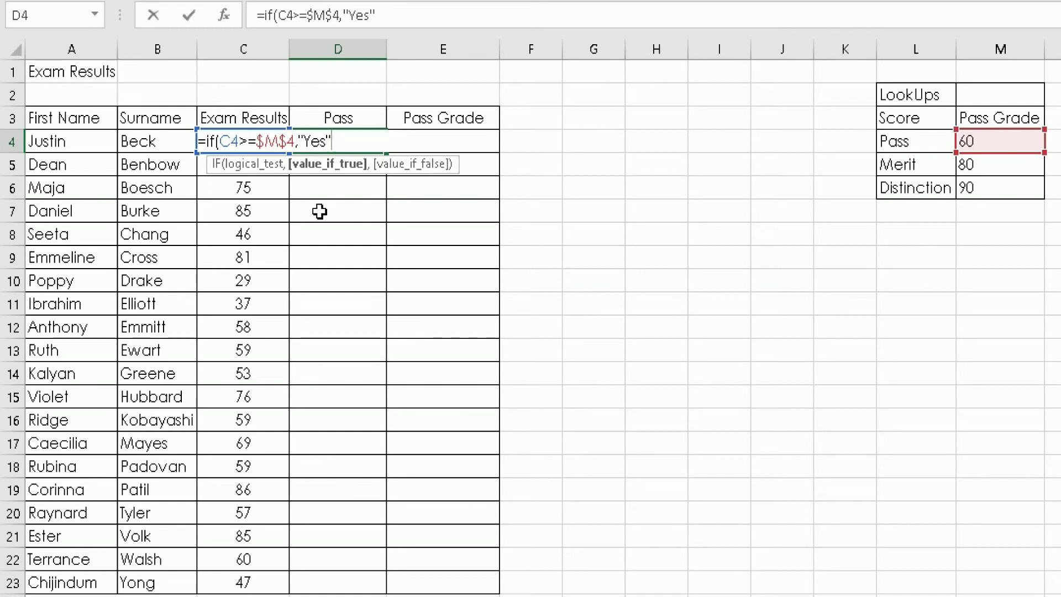
type(",")
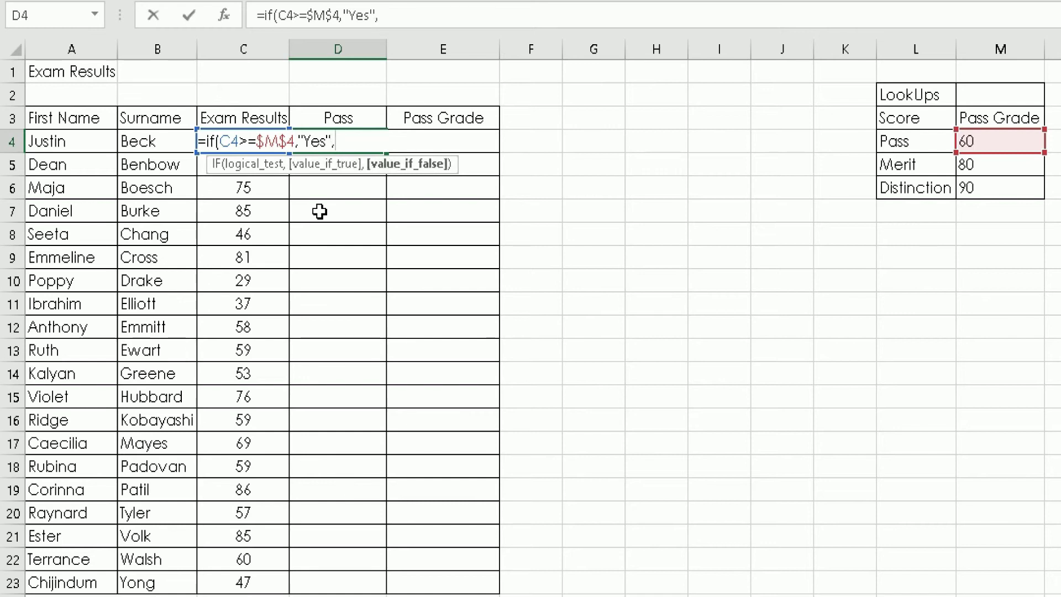
type("\"No\"")
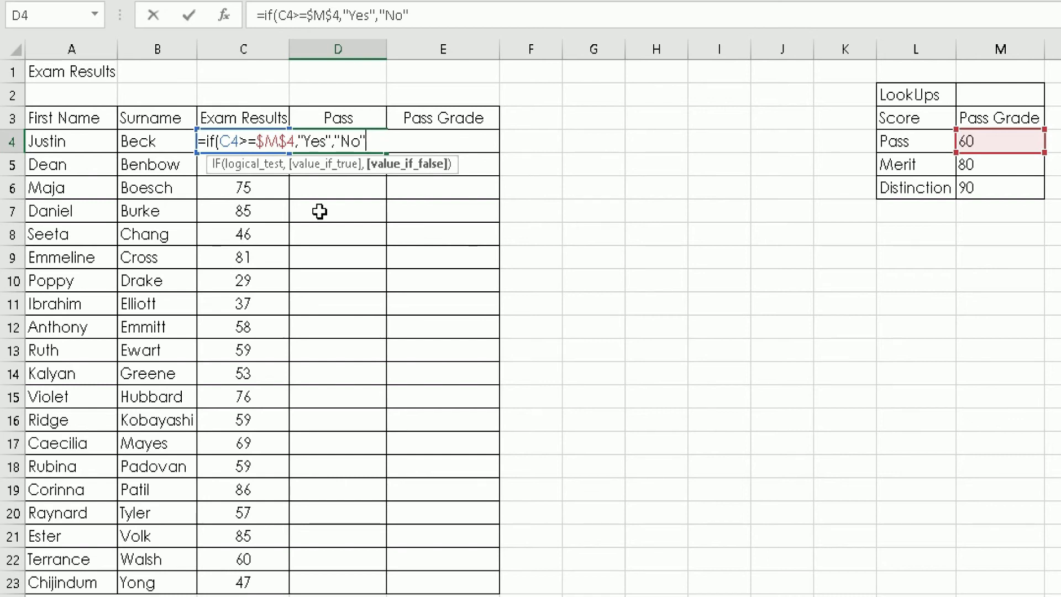
type(")")
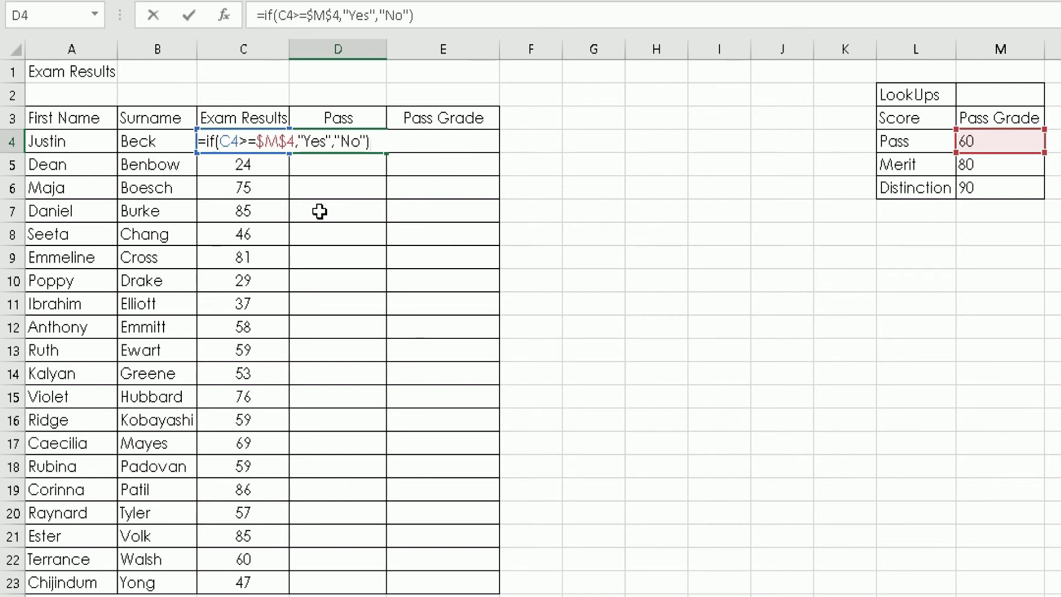
key("Return")
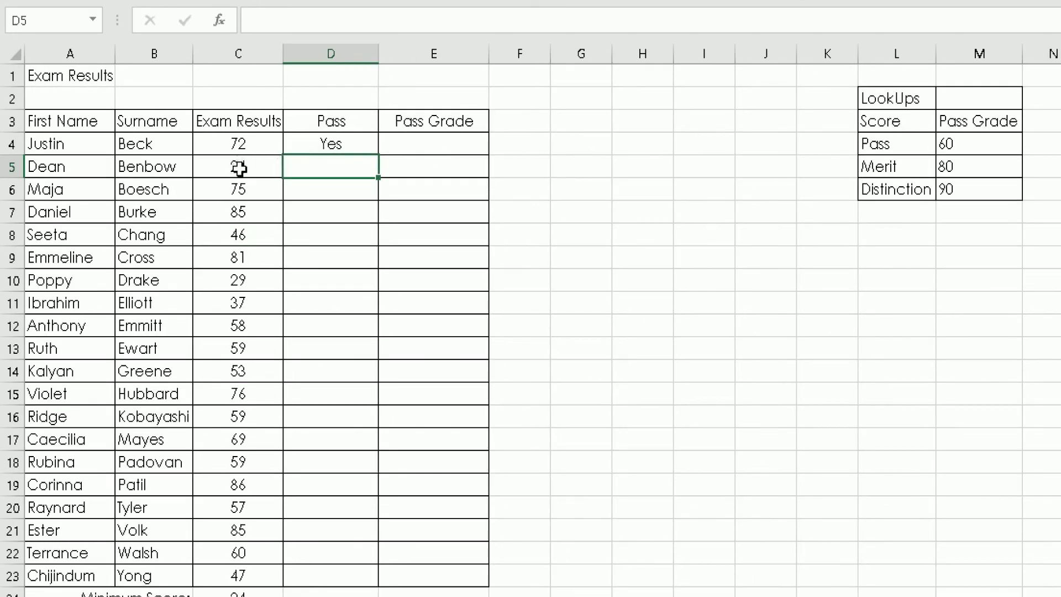
- Start an IF formula in D5 testing C5>=$M$4, with the pass mark reference absolute
left_click(332, 169)
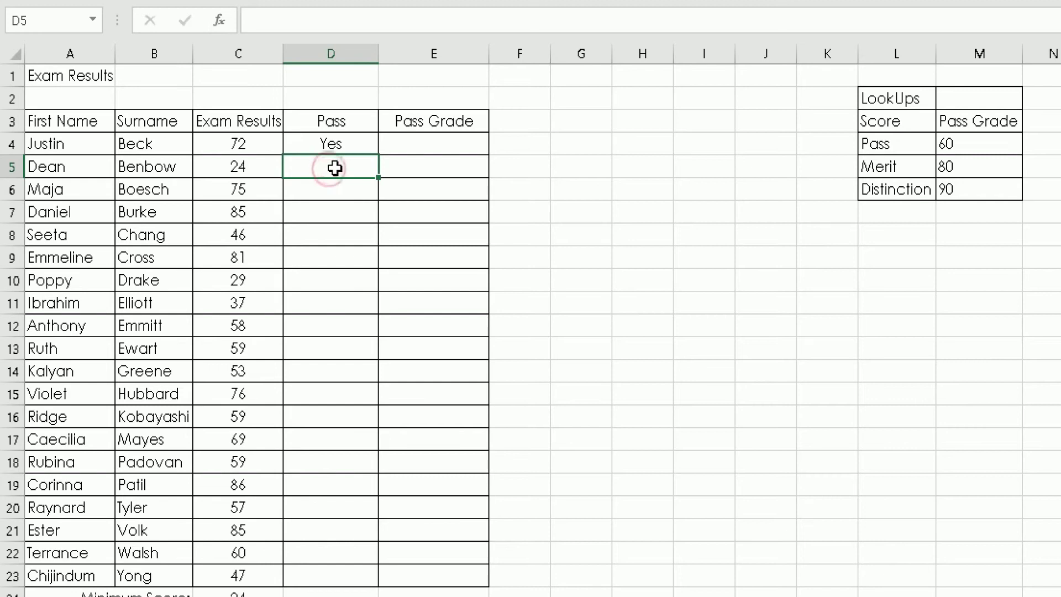
type("=if")
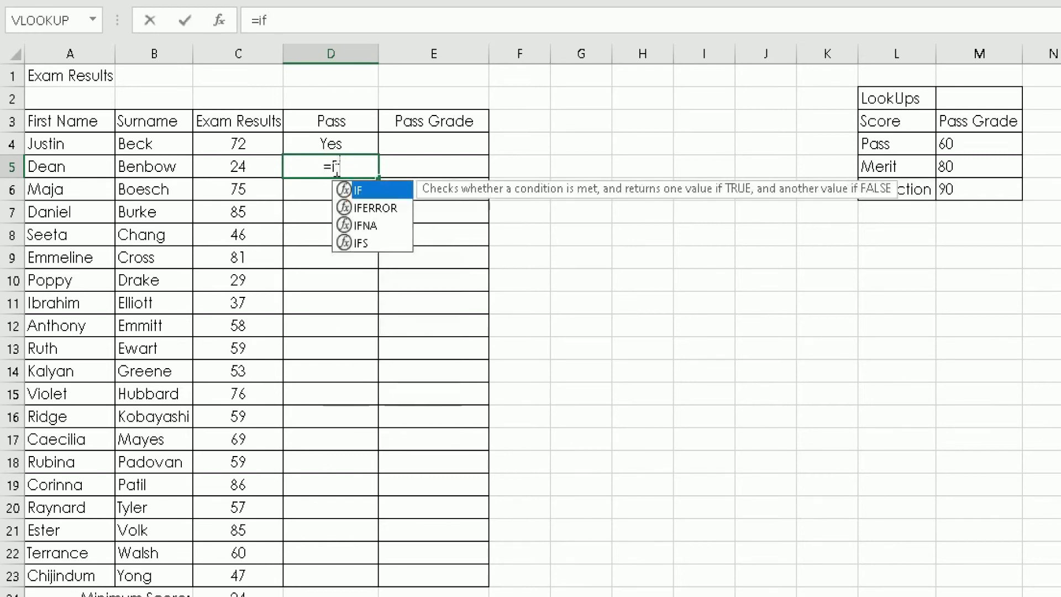
type("(")
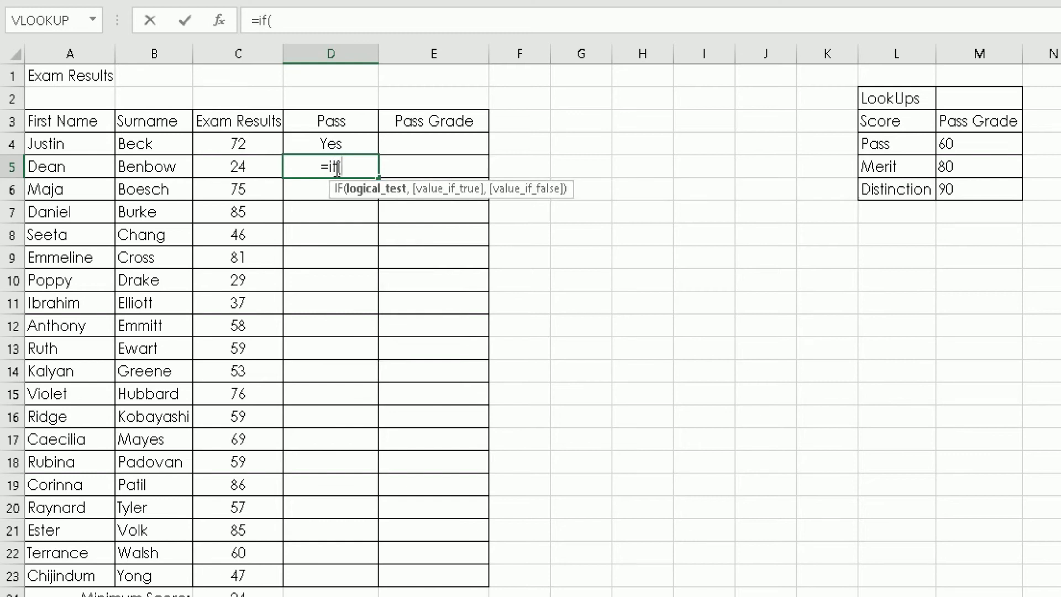
left_click(262, 164)
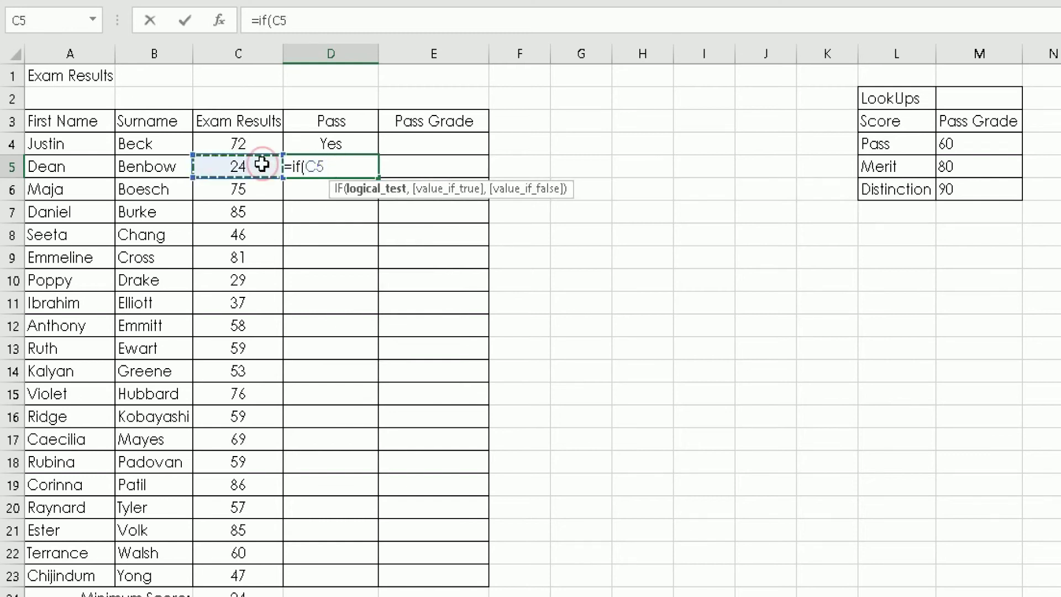
type(">=")
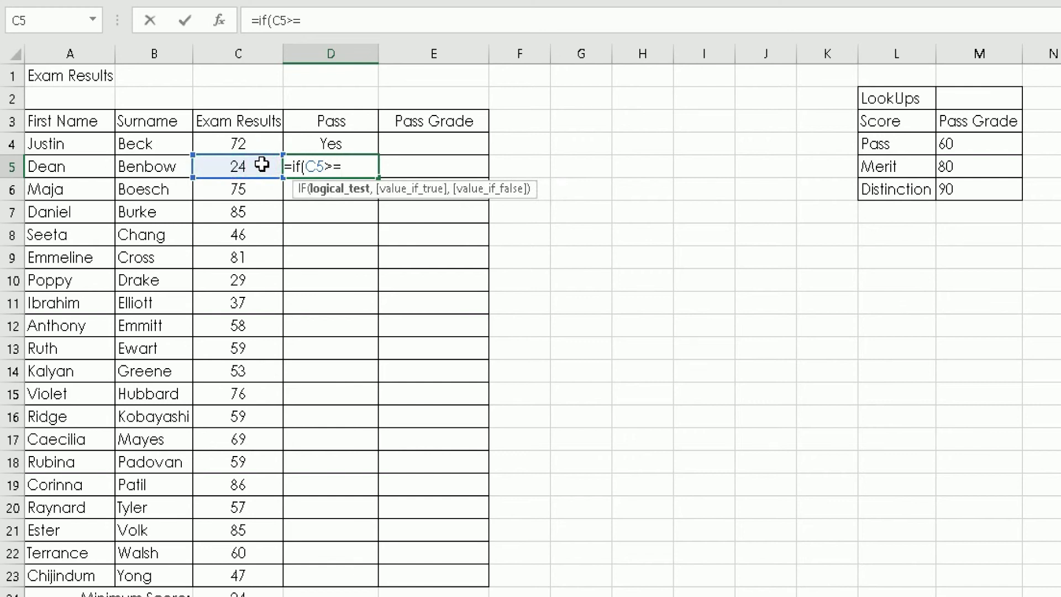
left_click(954, 143)
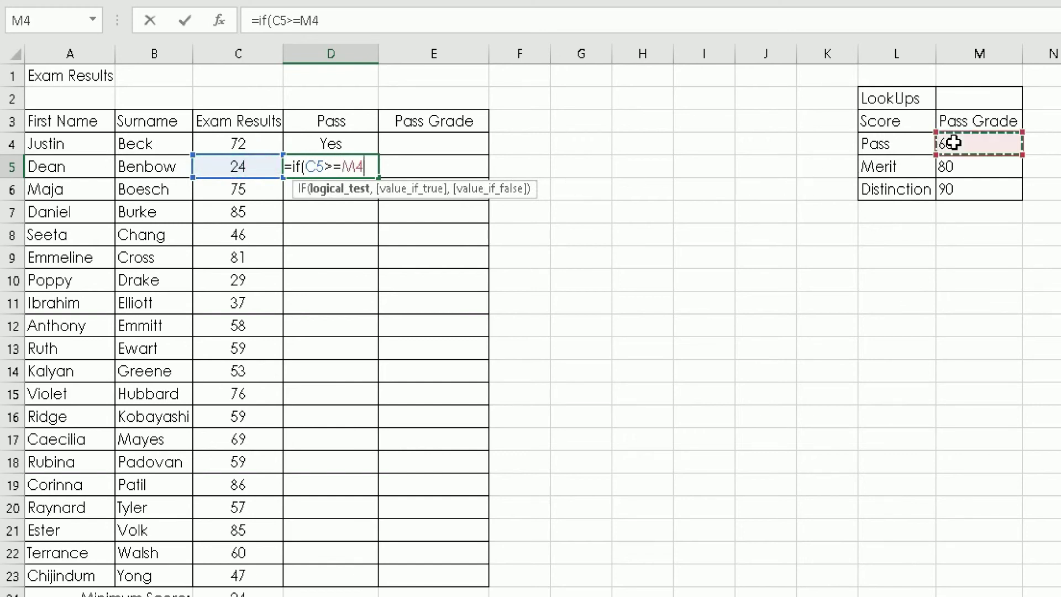
left_click(343, 166)
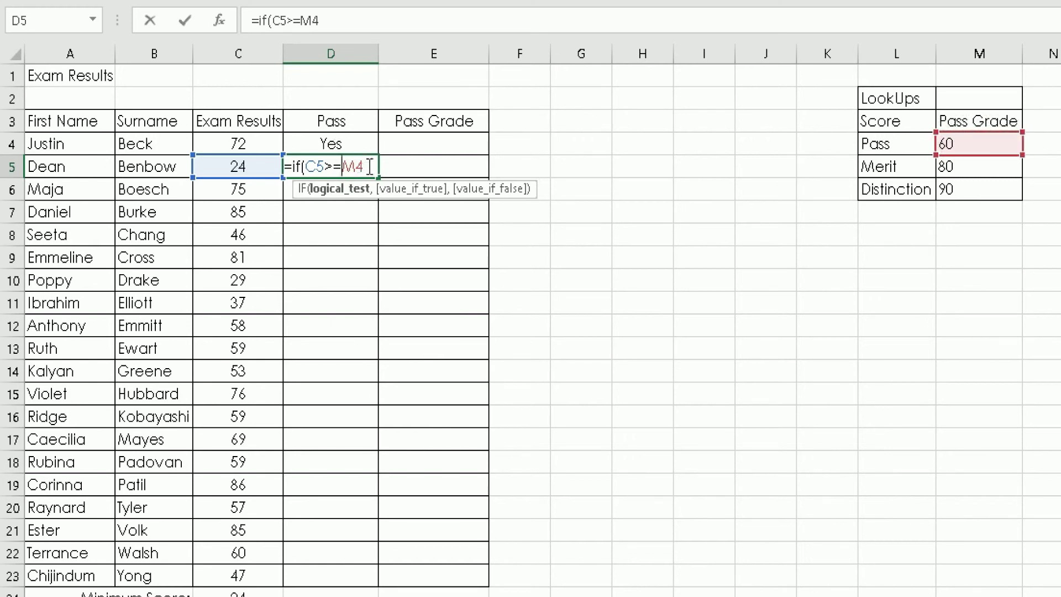
key("F4")
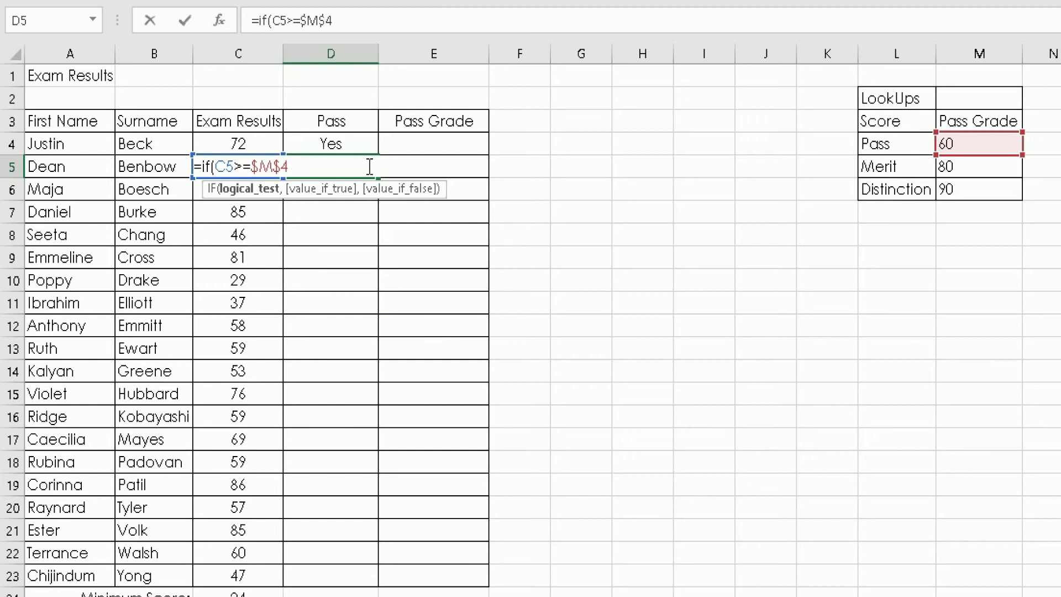
- Complete the D5 IF formula with "Yes" if true and "No" if false, adding the missing closing quotation mark after No
type(",\"")
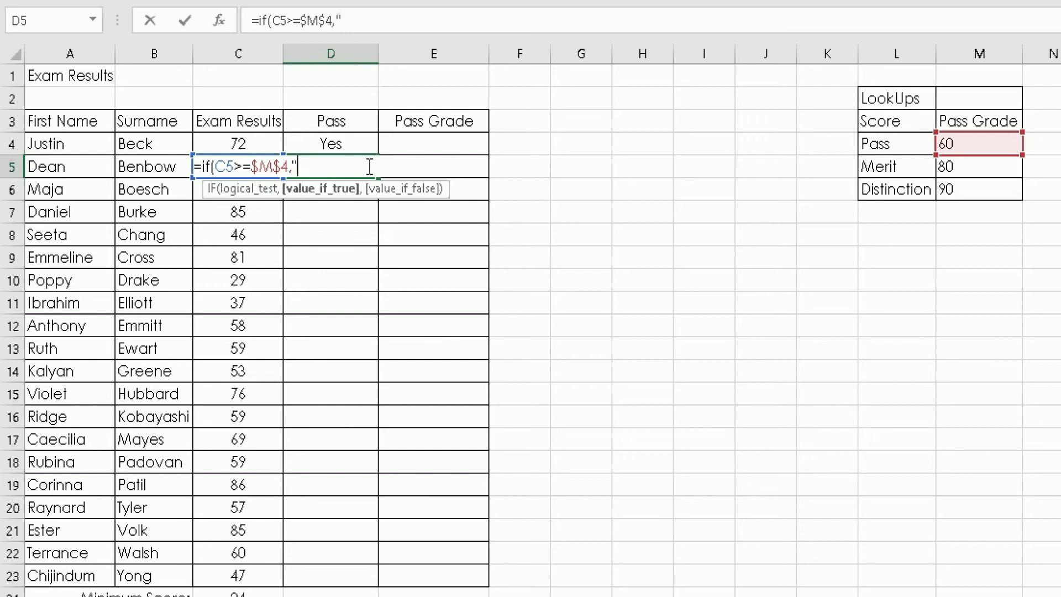
type("Yes\",\"No)")
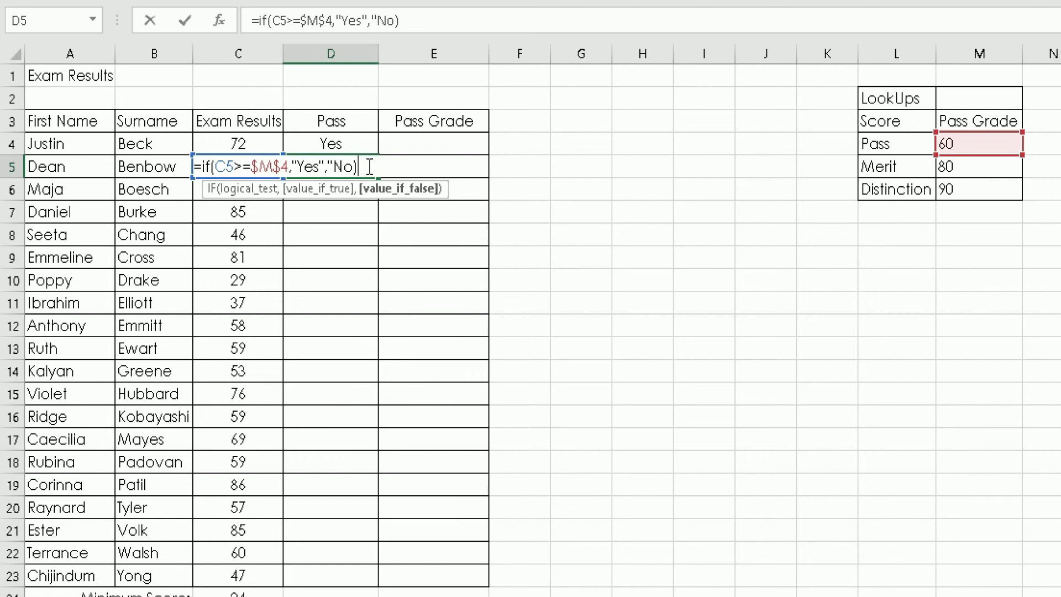
key("Return")
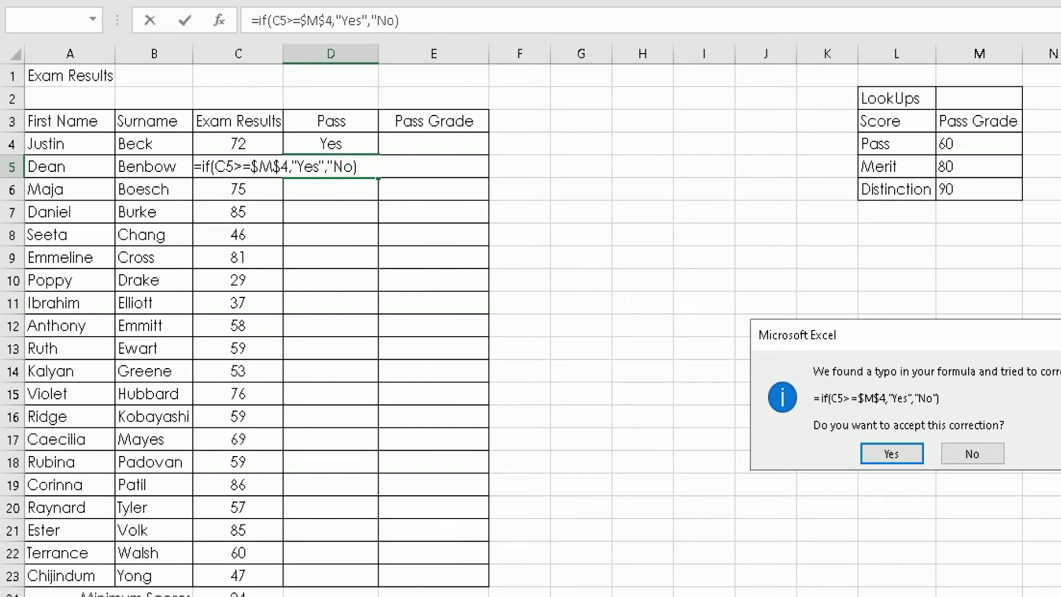
key("Escape")
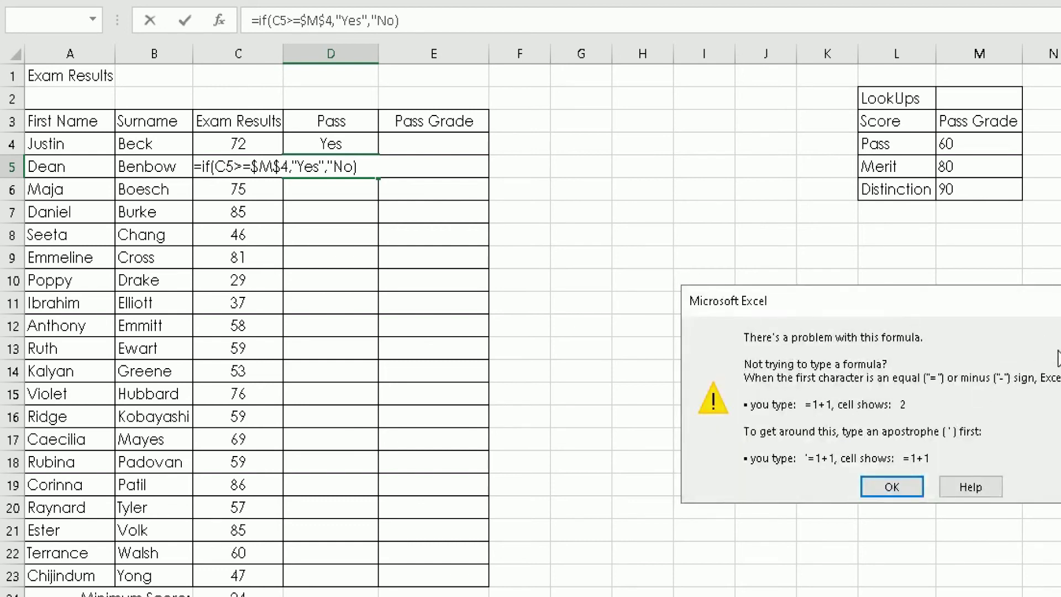
key("Return")
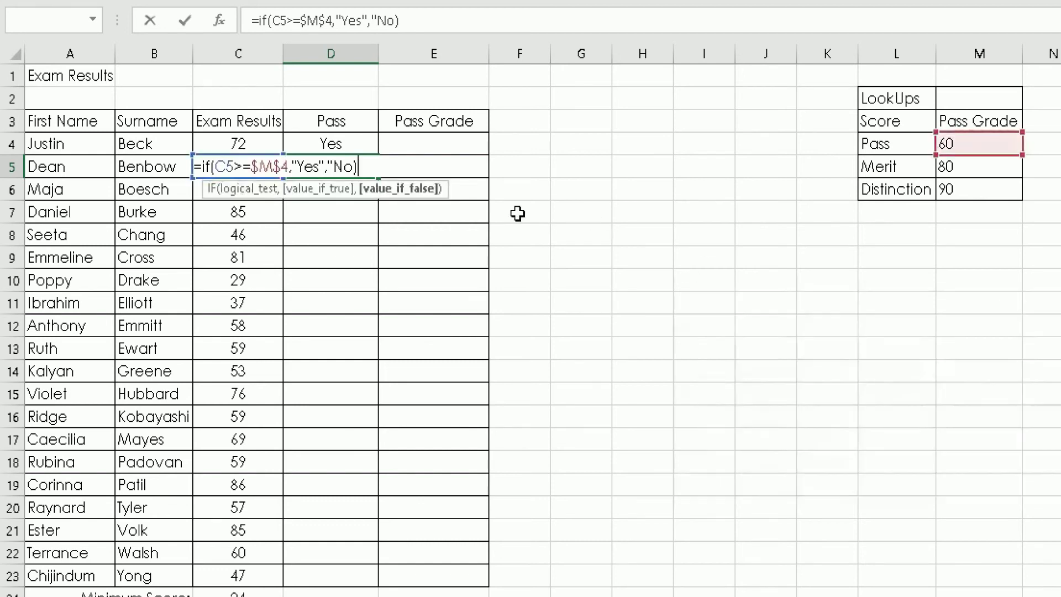
left_click(356, 165)
type("\"")
key("Return")
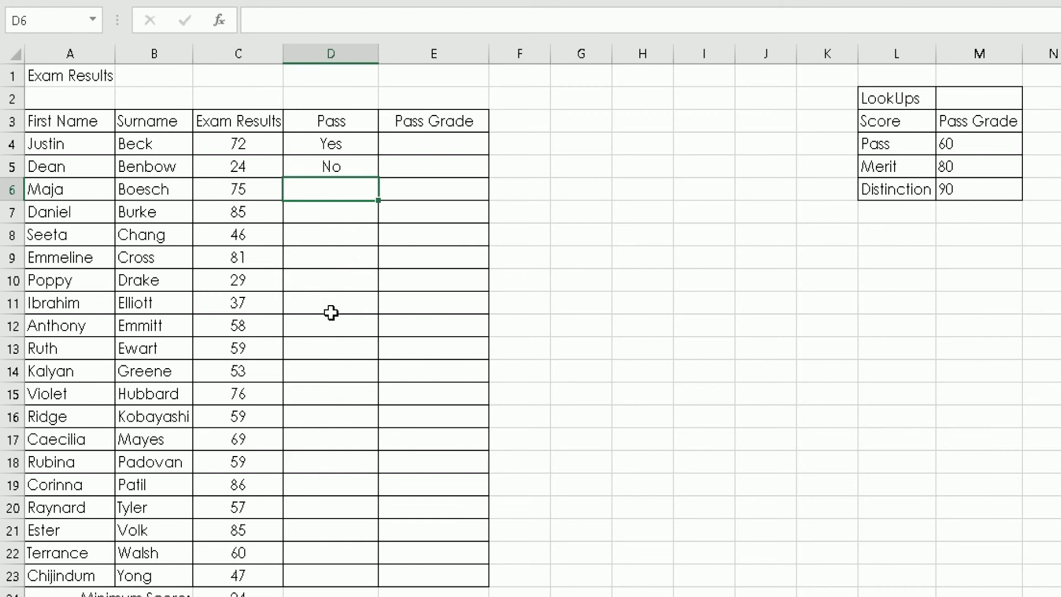
- Fill the IF formula from D5 down the Pass column to D23
left_click(346, 167)
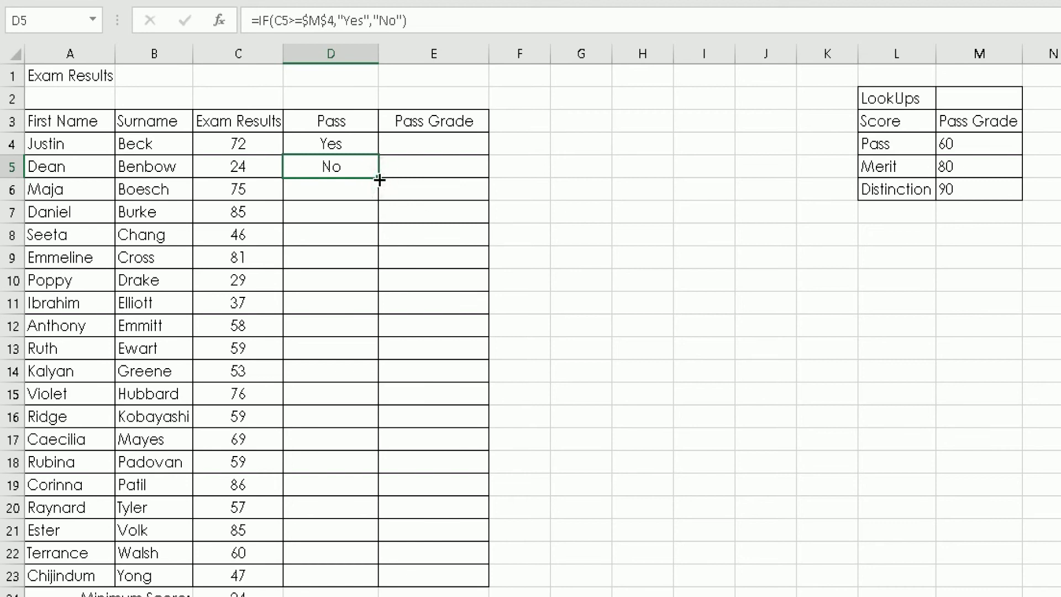
left_click_drag(379, 180, 380, 584)
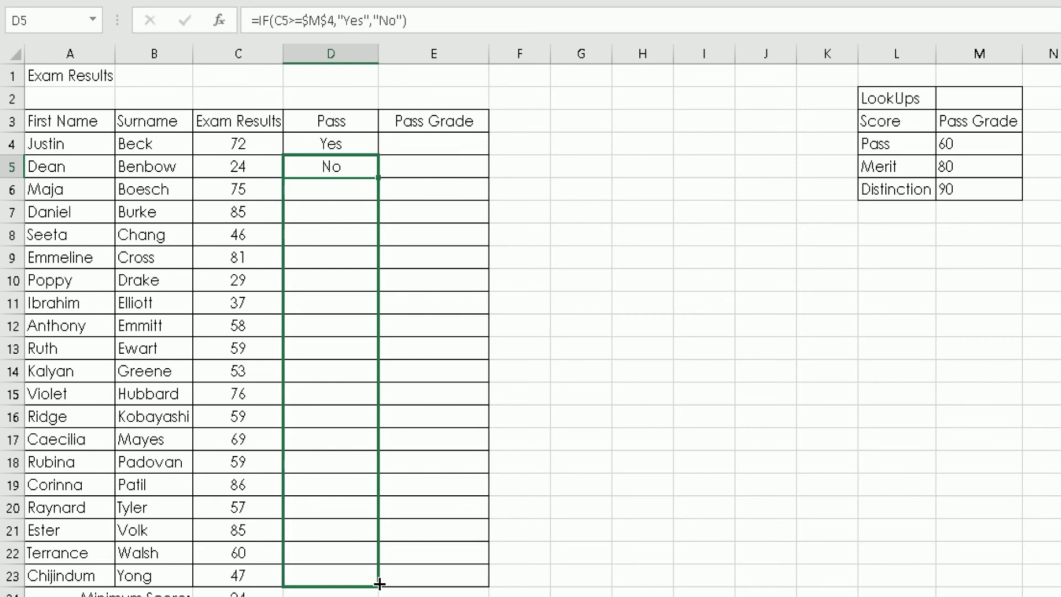
left_click_drag(379, 584, 379, 584)
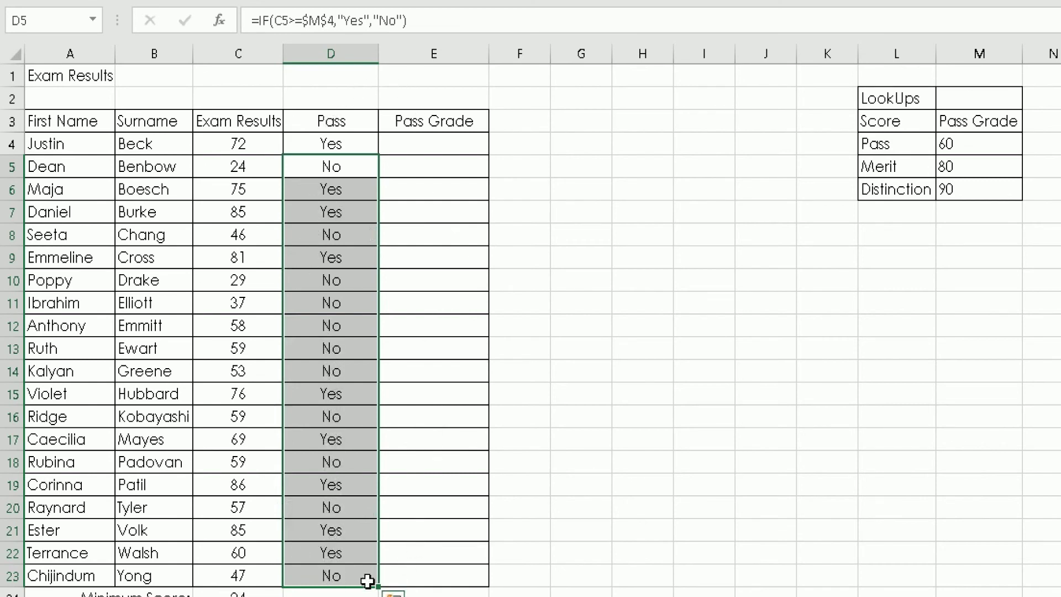
- Add an Equal To highlight rule to D4:D23 that formats "Yes" cells with Green Fill with Dark Green Text
left_click(507, 553)
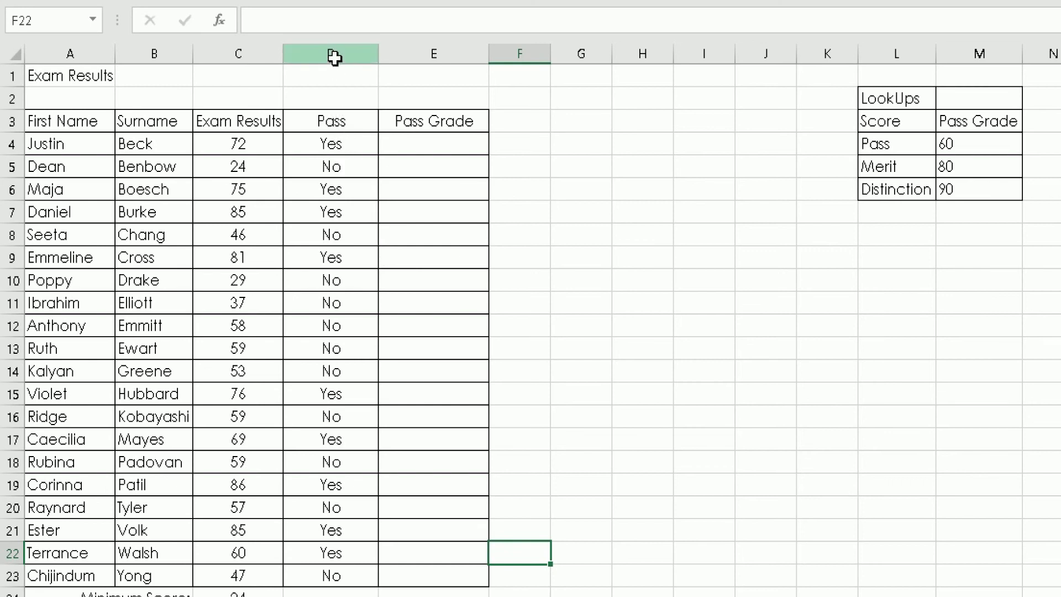
left_click(336, 142)
left_click_drag(337, 143, 325, 573)
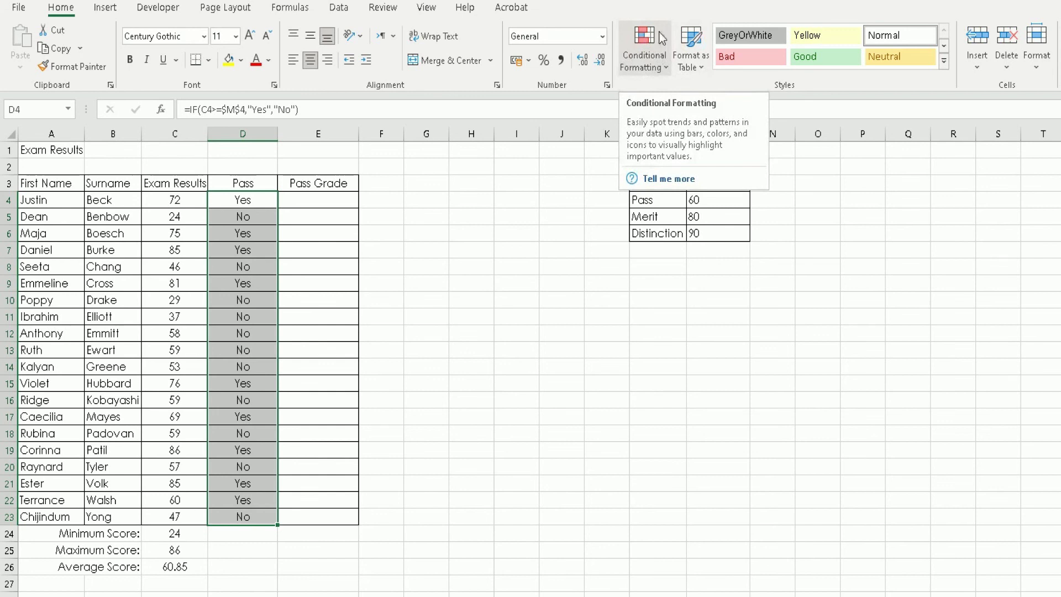
left_click(646, 65)
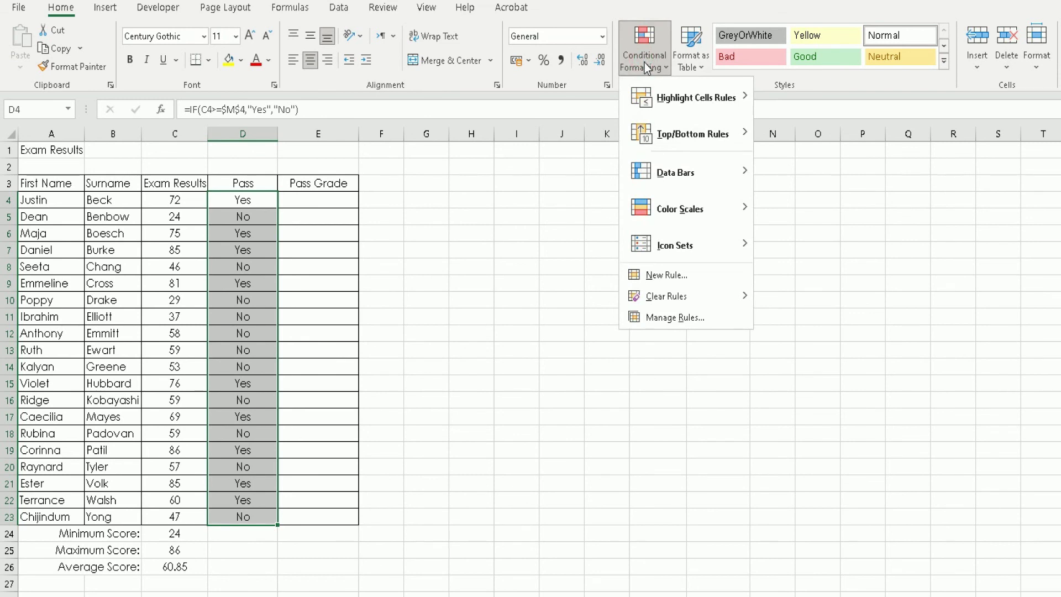
mouse_move(658, 98)
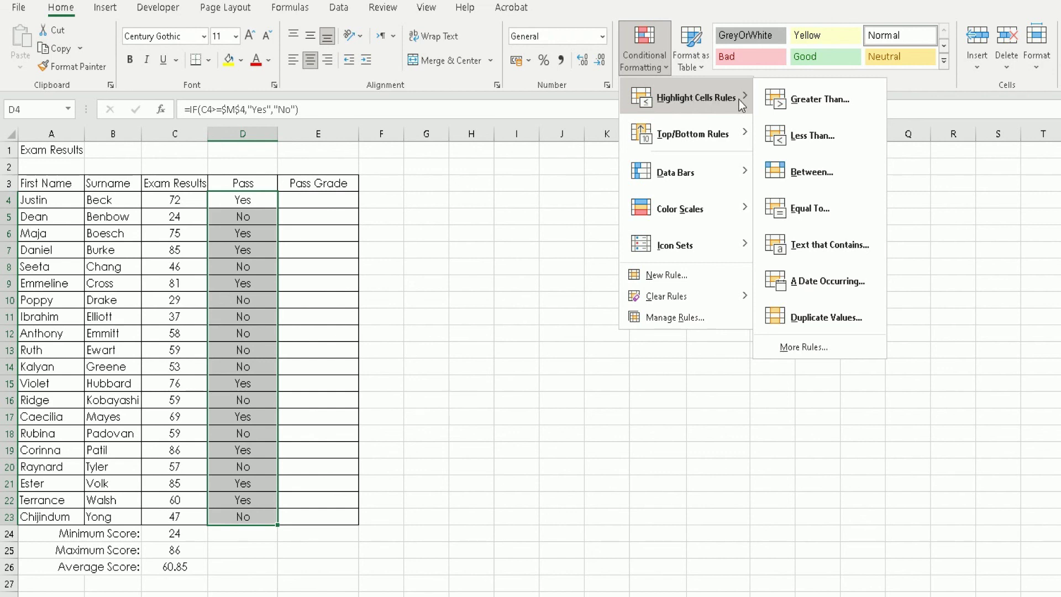
left_click(808, 211)
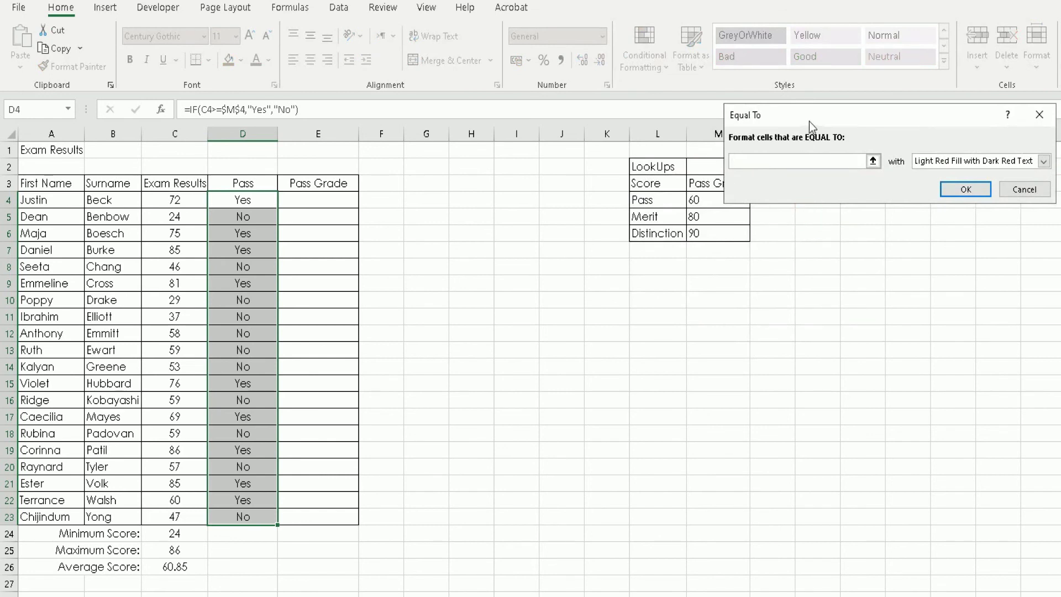
left_click(764, 164)
type("Ye")
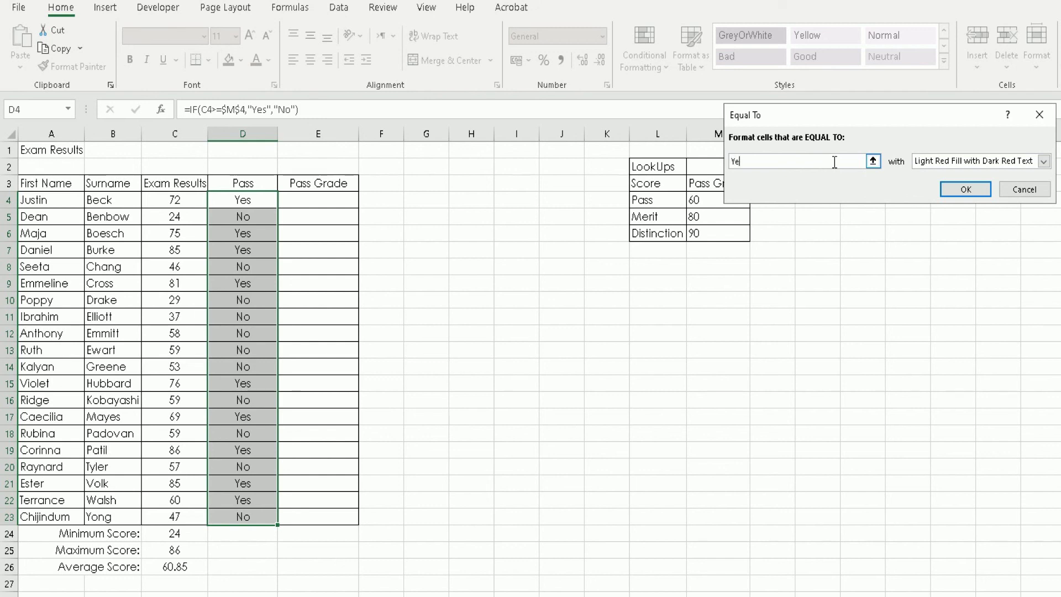
type("s")
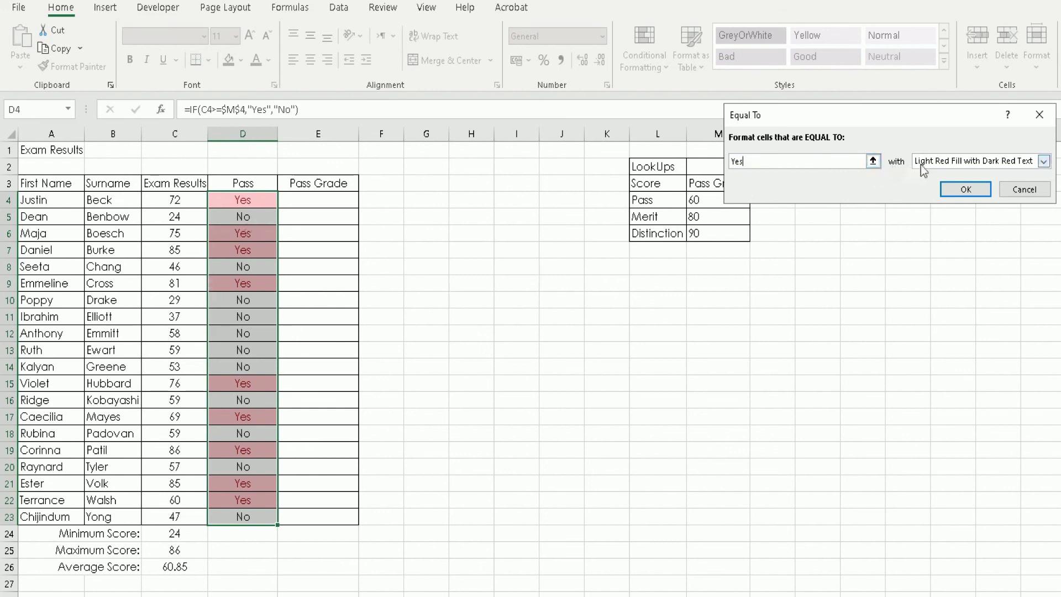
left_click(1045, 162)
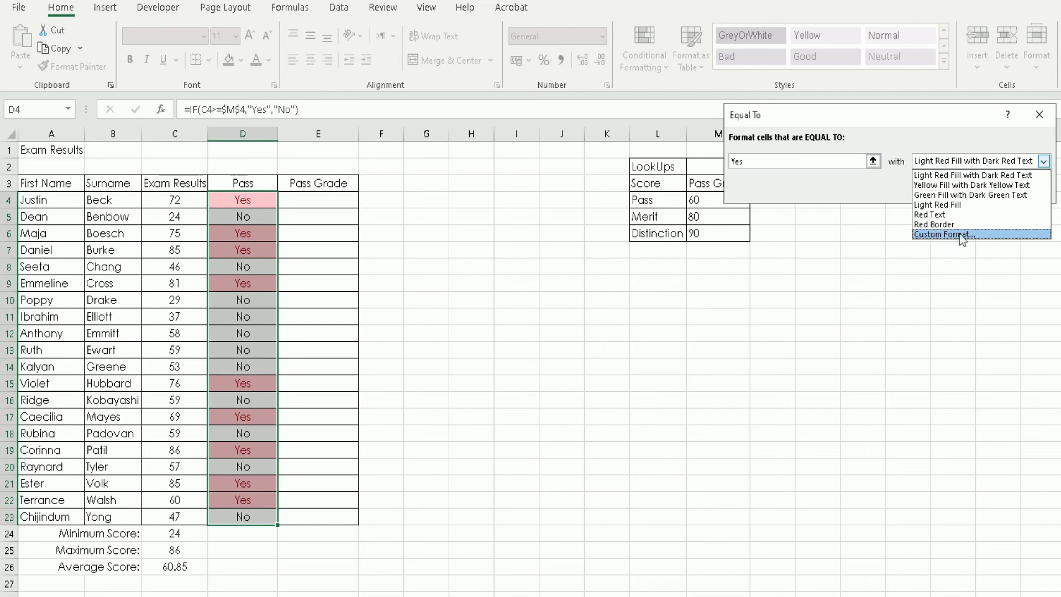
left_click(965, 196)
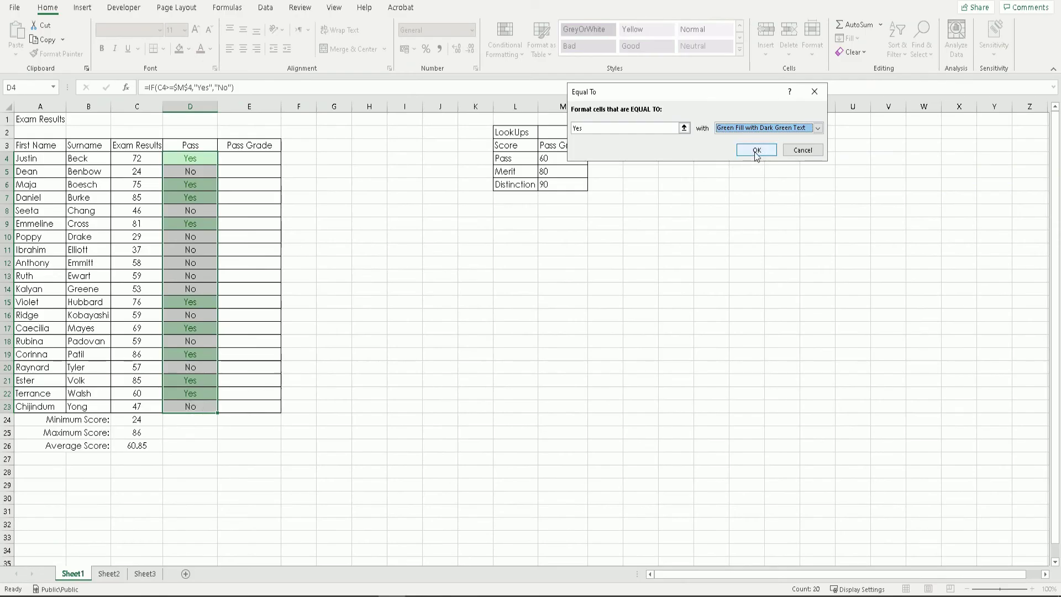
left_click(756, 150)
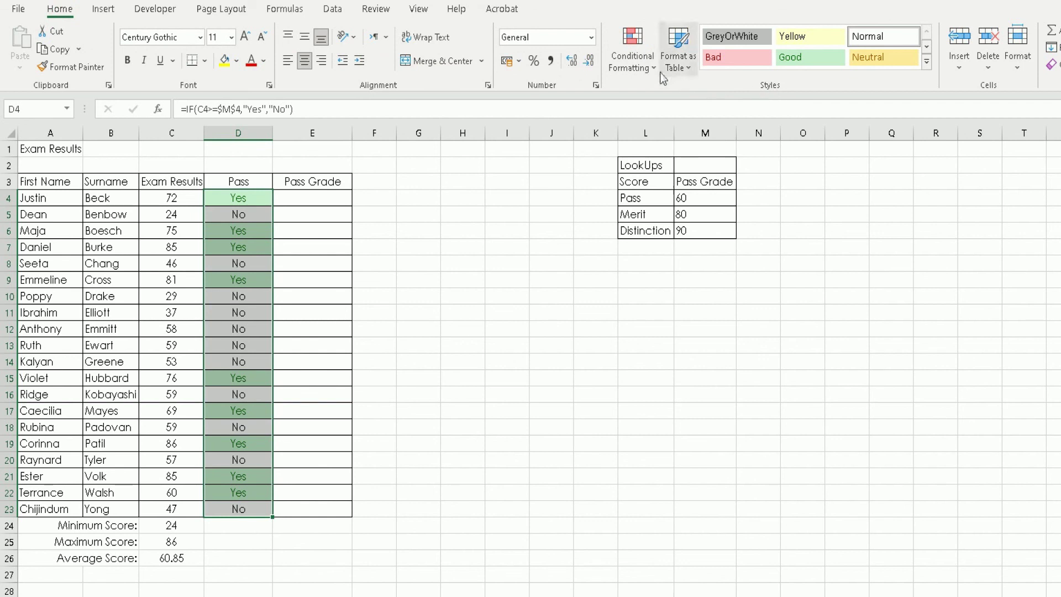
- Add a second Equal To highlight rule to D4:D23 that formats "No" cells with Yellow Fill with Dark Yellow Text
left_click(638, 69)
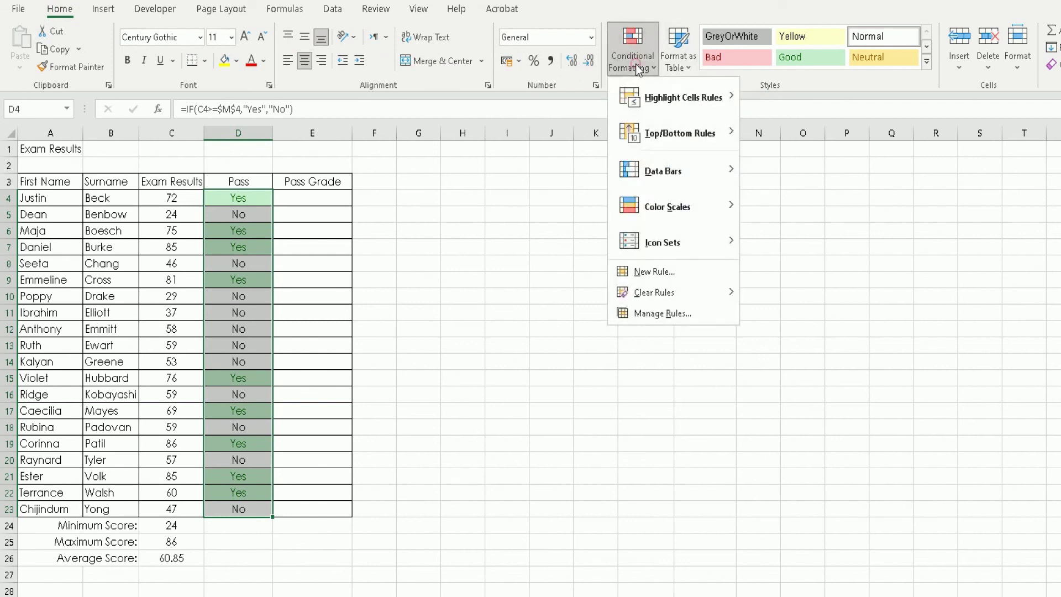
mouse_move(651, 97)
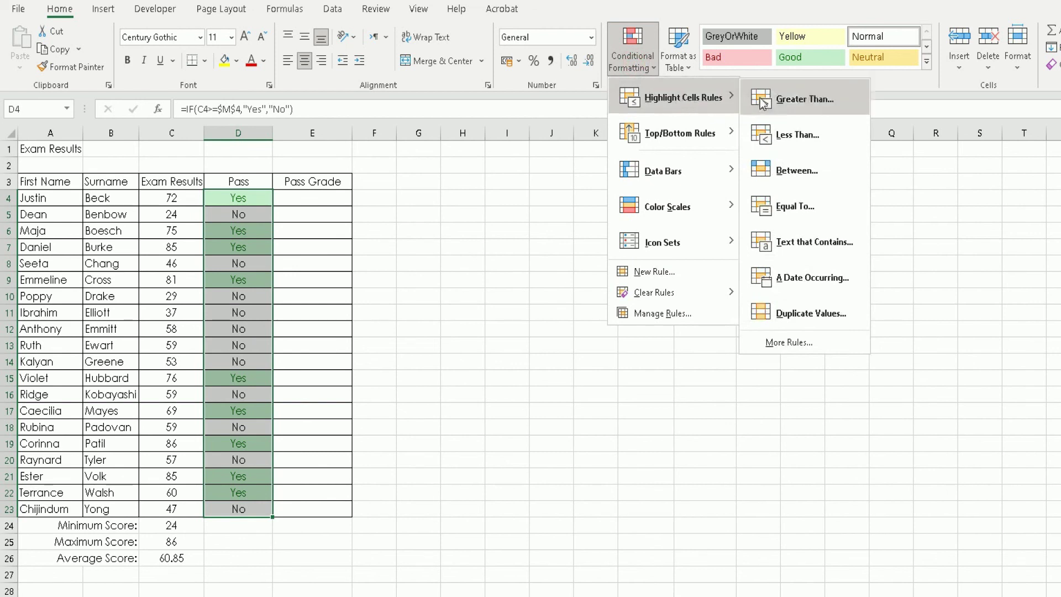
left_click(796, 205)
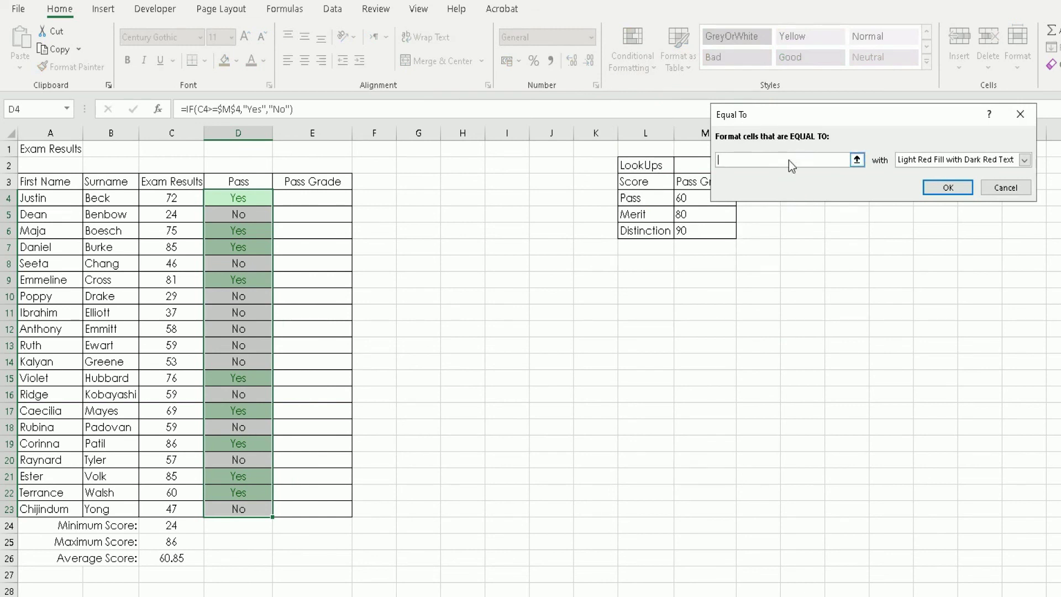
type("No")
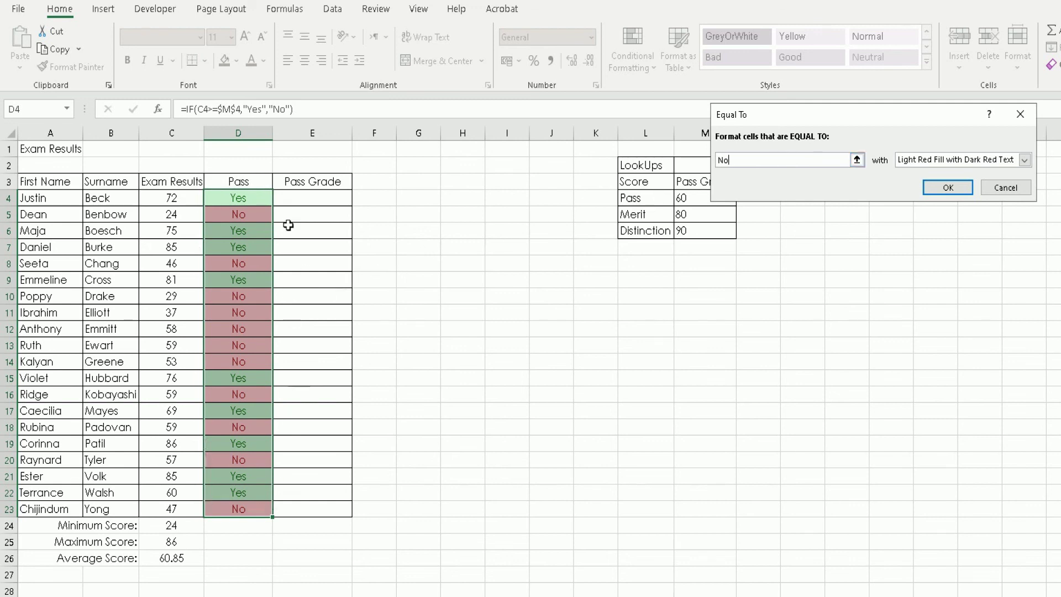
left_click(1024, 160)
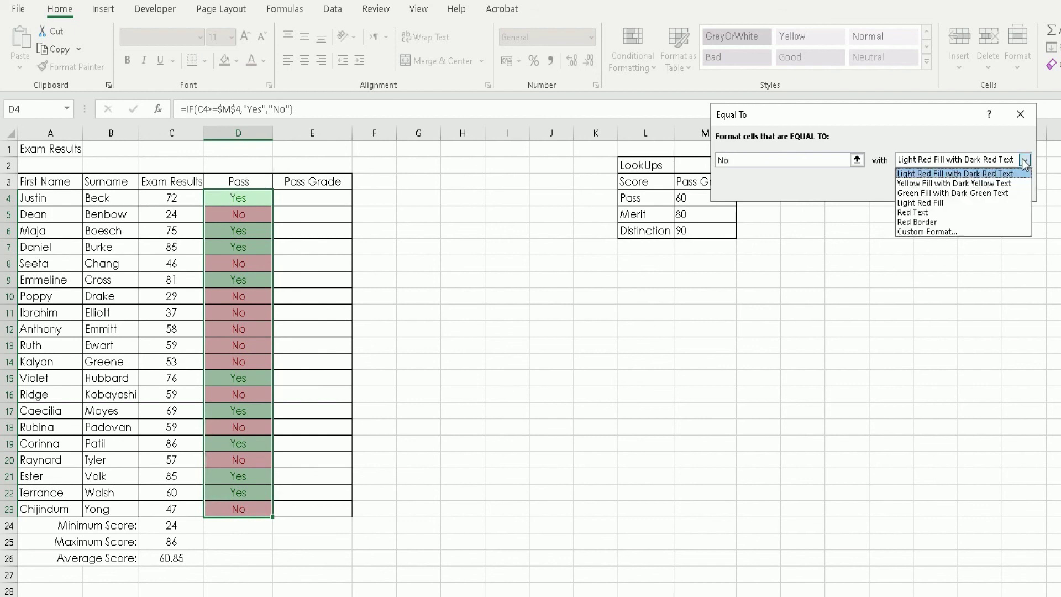
left_click(994, 184)
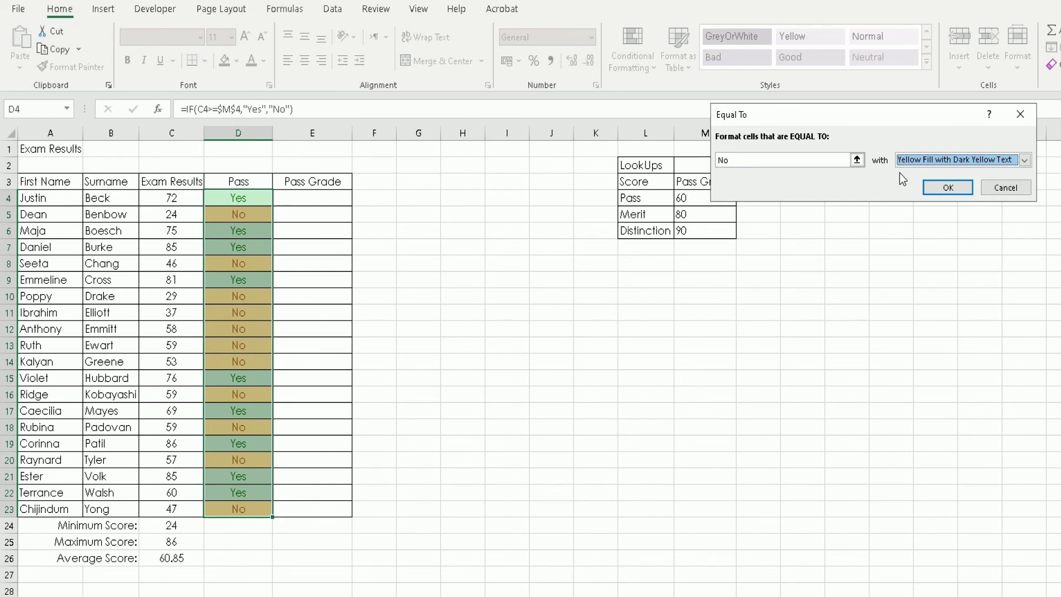
left_click(932, 188)
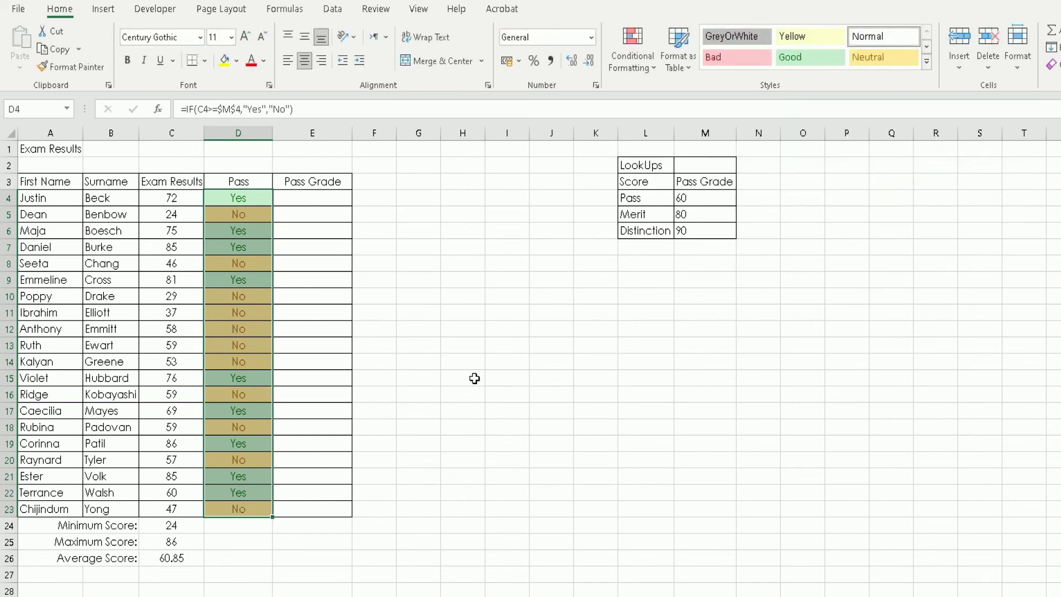
left_click(450, 371)
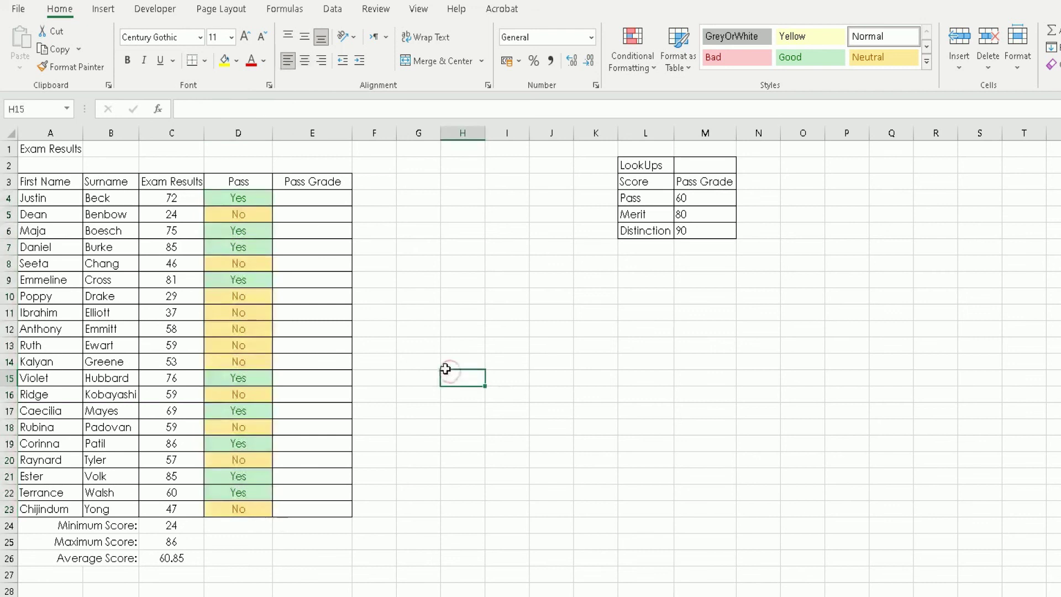